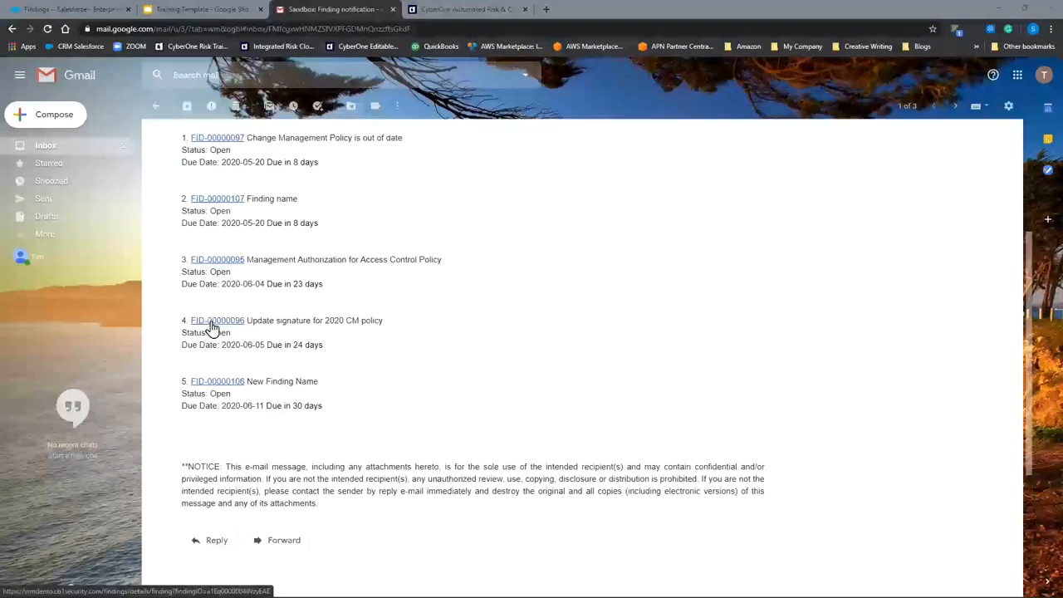
Open finding FID-00000096 from the notification email and answer No to mitigating it by June 5, 2020
left_click(212, 324)
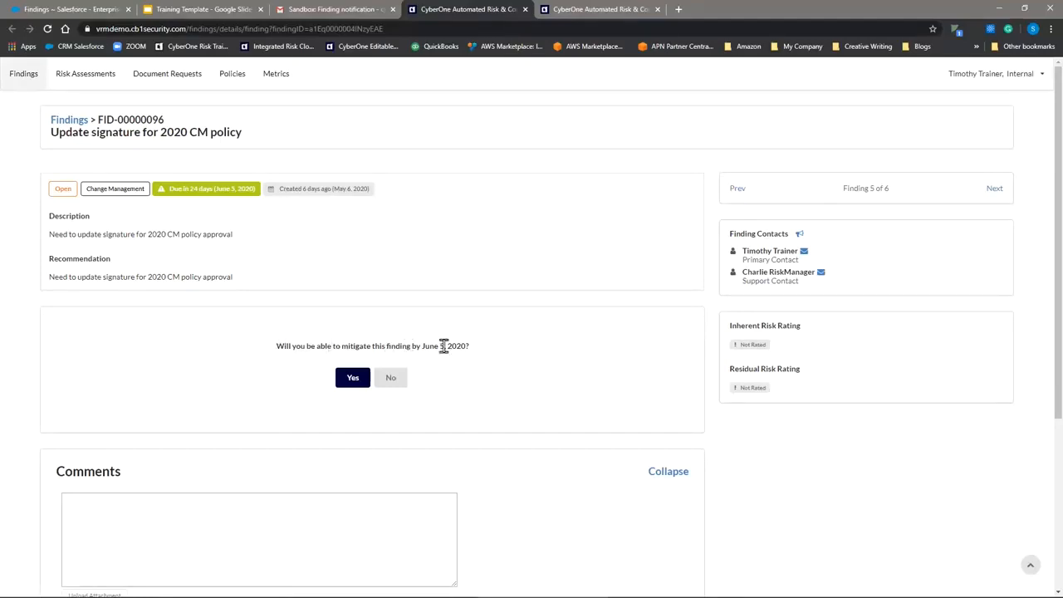
left_click_drag(477, 357, 261, 349)
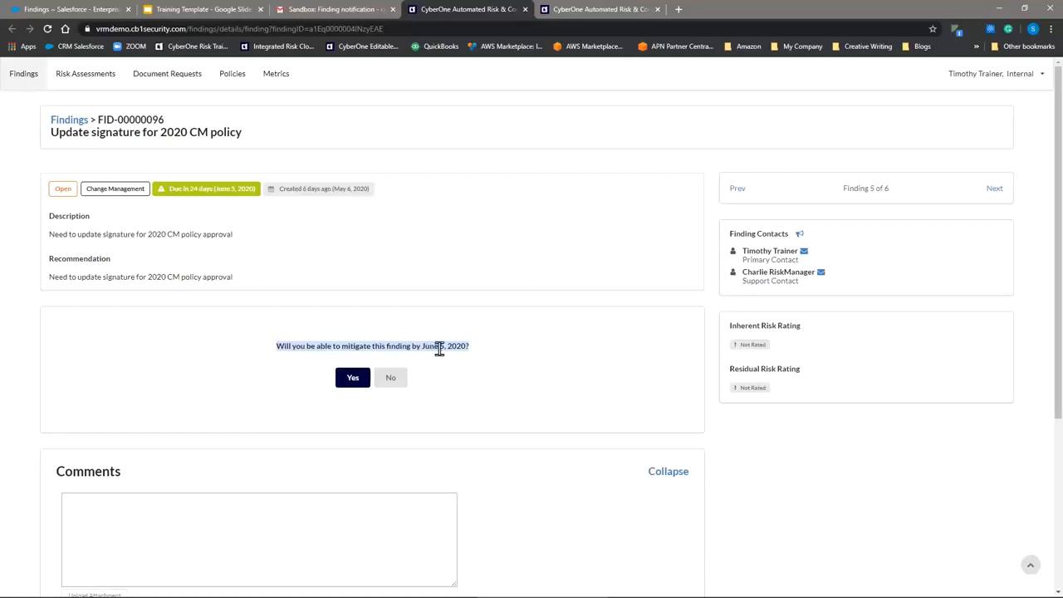
left_click(485, 360)
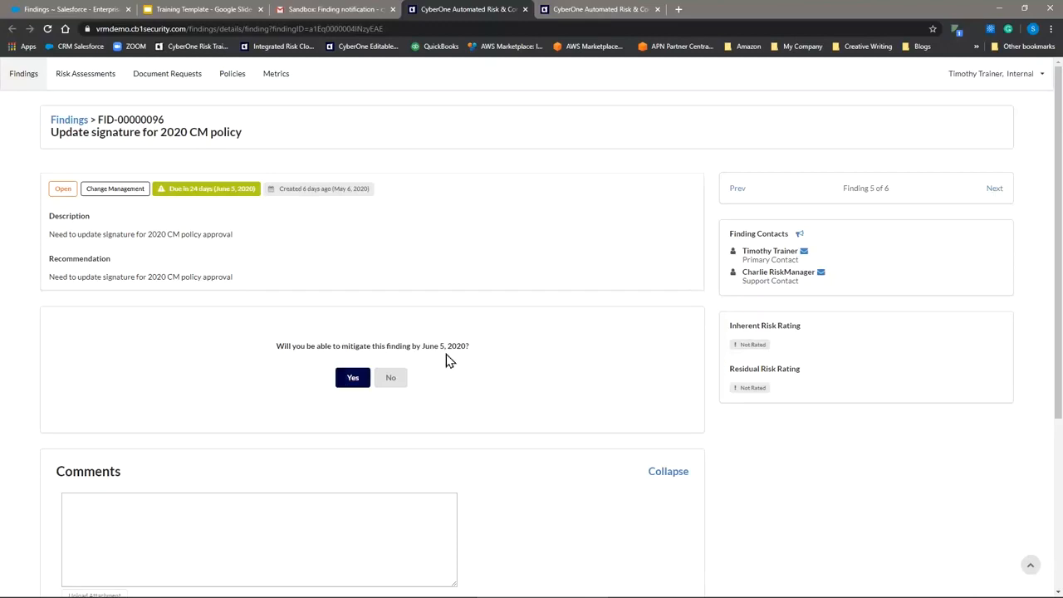
left_click(347, 381)
left_click(387, 386)
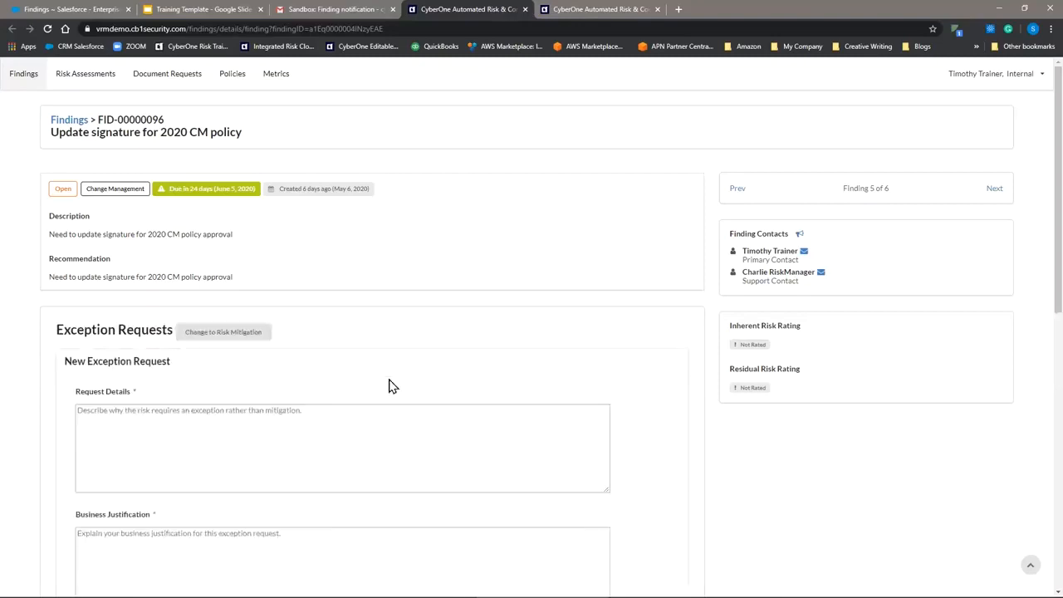
Enter "Here is why we need an extended time period to mitigate, or the reason why we can't mitigate" as the exception's request details
scroll(376, 349, "down", 2)
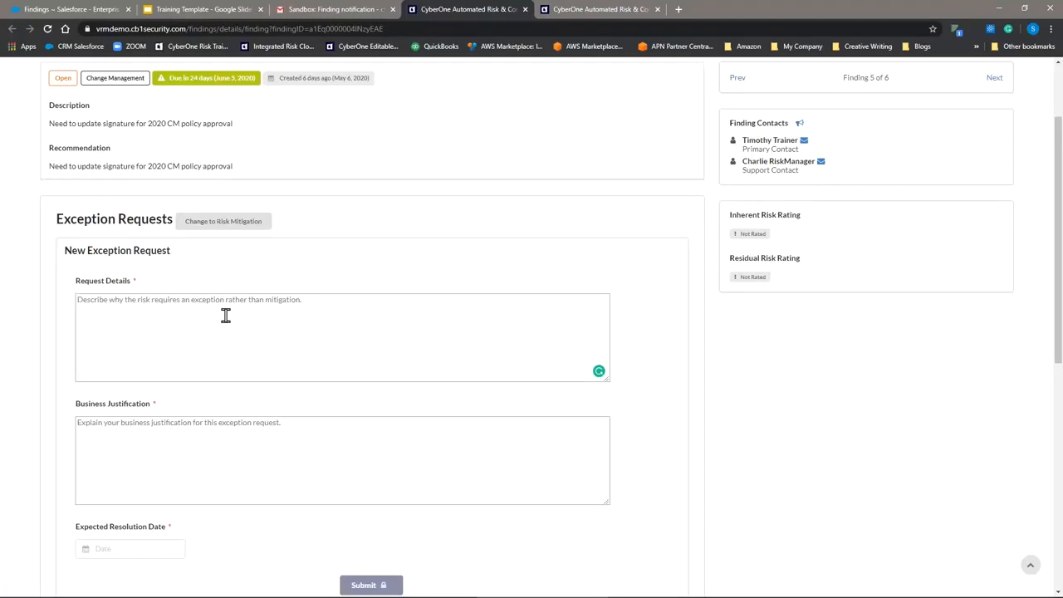
type("Here")
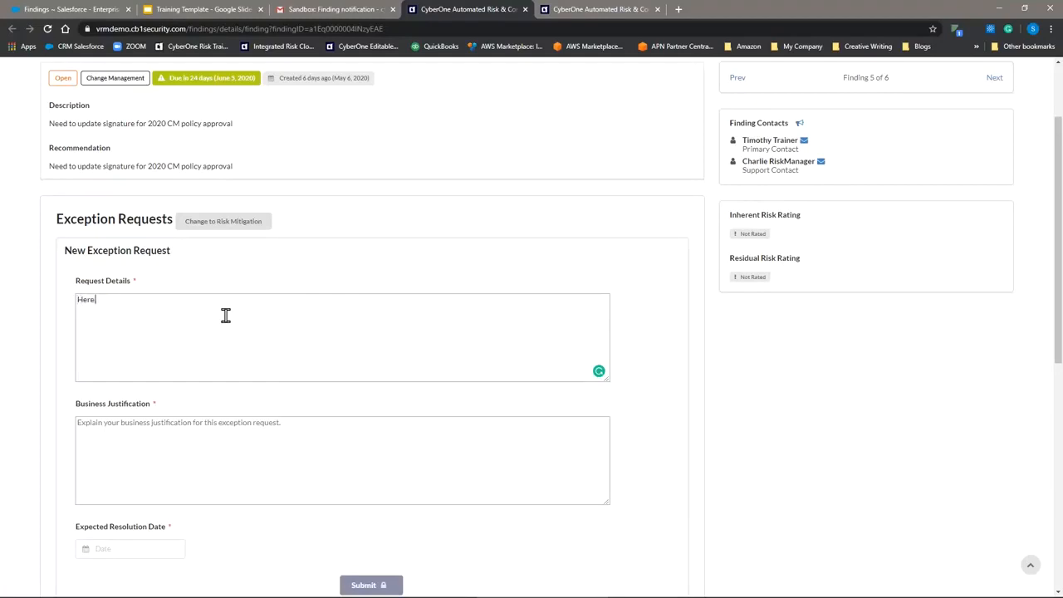
type(" is why we need an extended time period to mitigat3e")
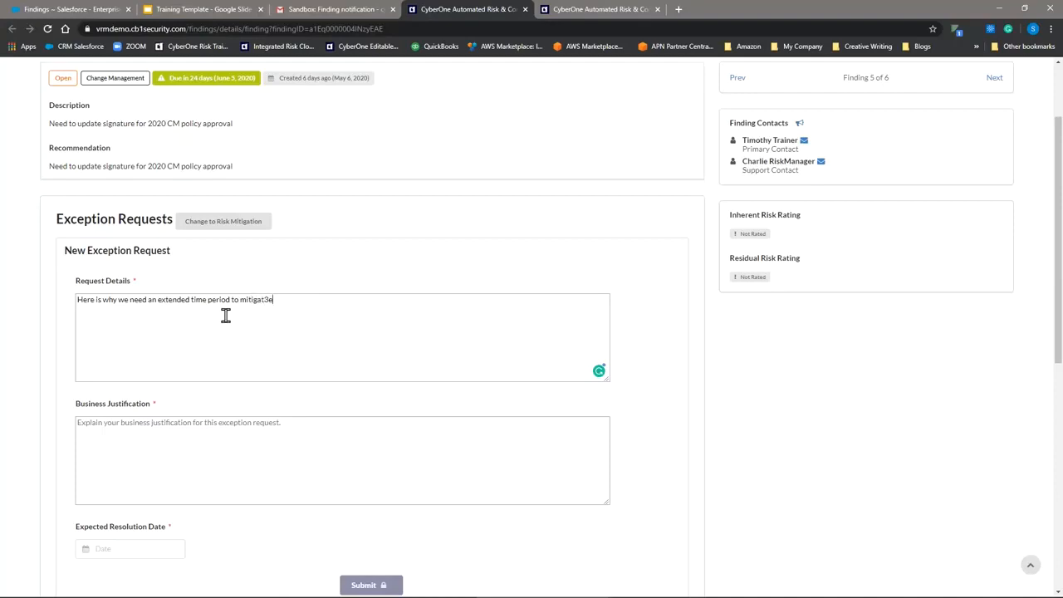
key("BackSpace")
key("BackSpace")
type("e, or the reason why we can't mit")
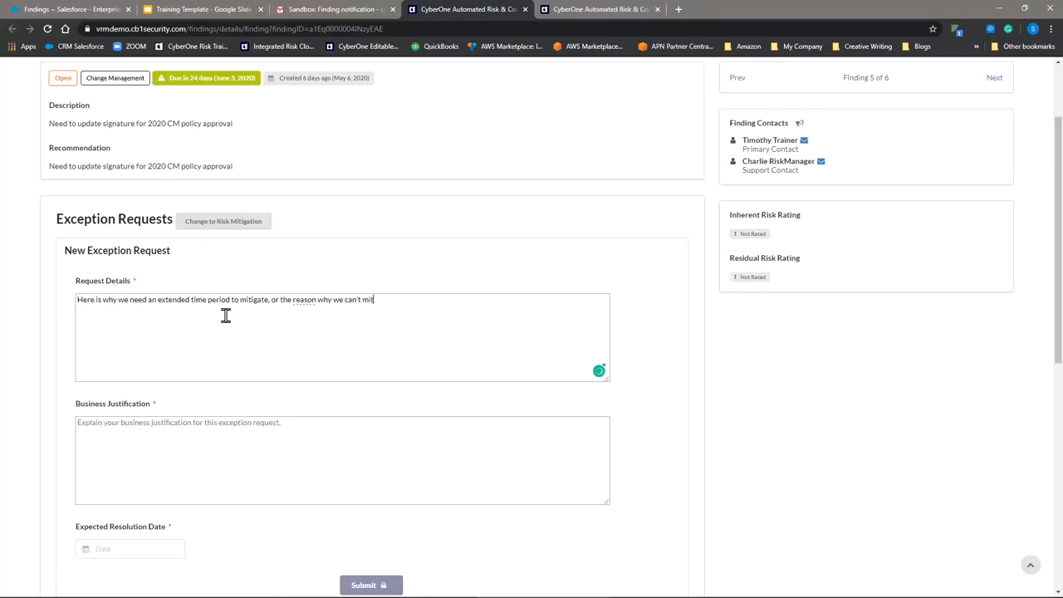
type("igate")
Enter "Justification" as the business justification of the new exception request
left_click(135, 435)
type("Justi")
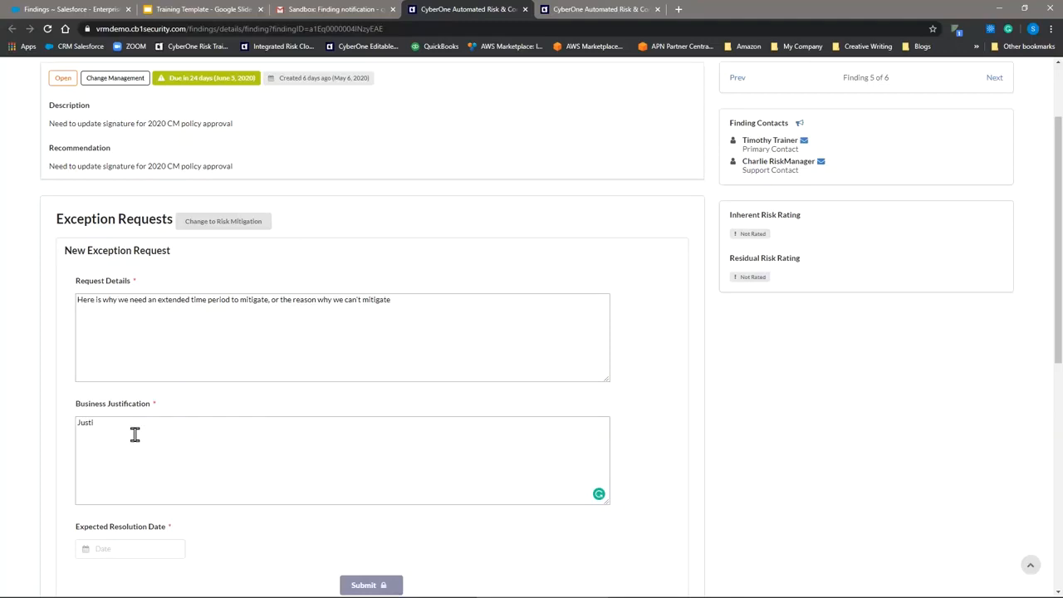
type("fication")
Set the exception request's expected resolution date to July 23, 2020
scroll(493, 406, "down", 2)
scroll(485, 366, "down", 1)
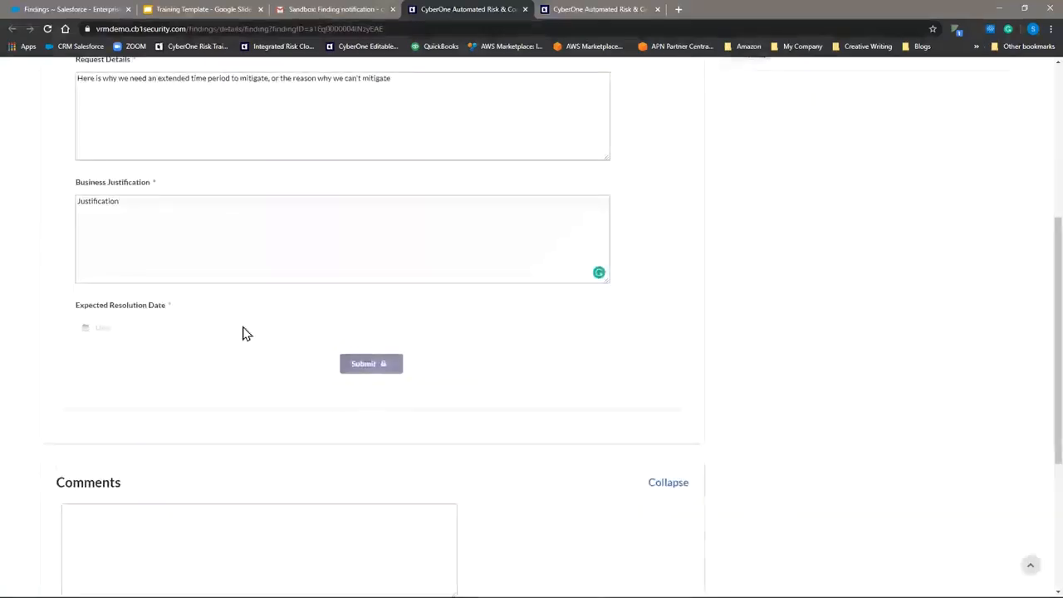
left_click(118, 328)
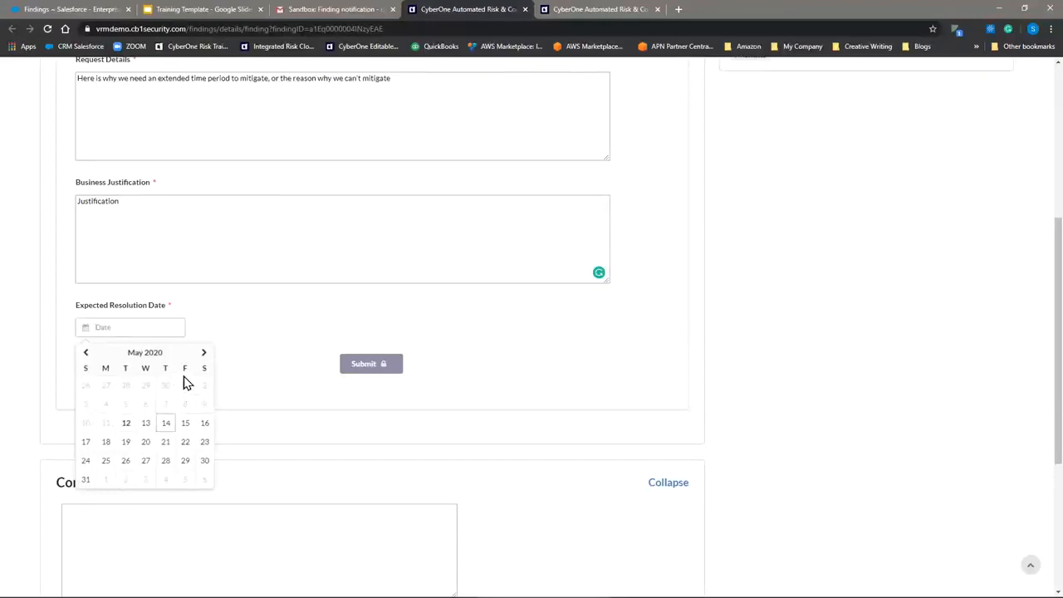
left_click(203, 354)
left_click(203, 354)
left_click(165, 443)
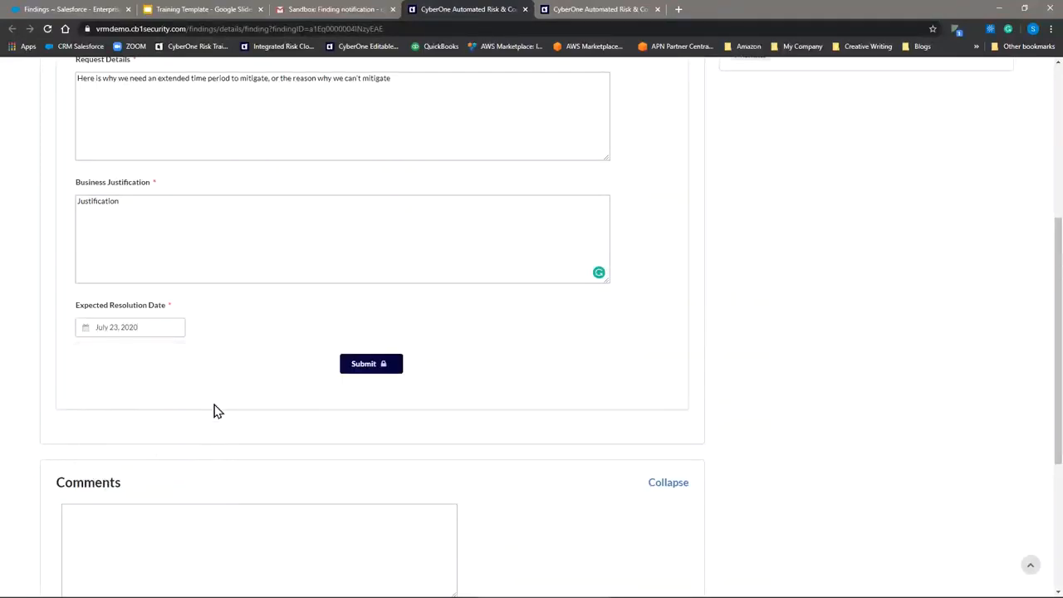
Add the comment "Comments section" to the finding
scroll(224, 390, "down", 2)
left_click(164, 353)
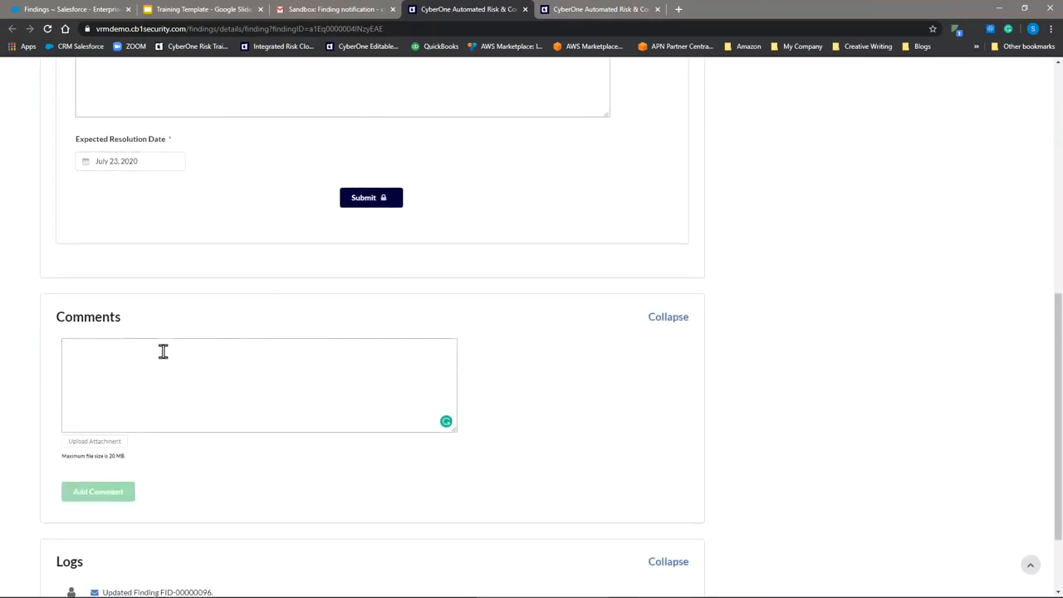
type("Comments section")
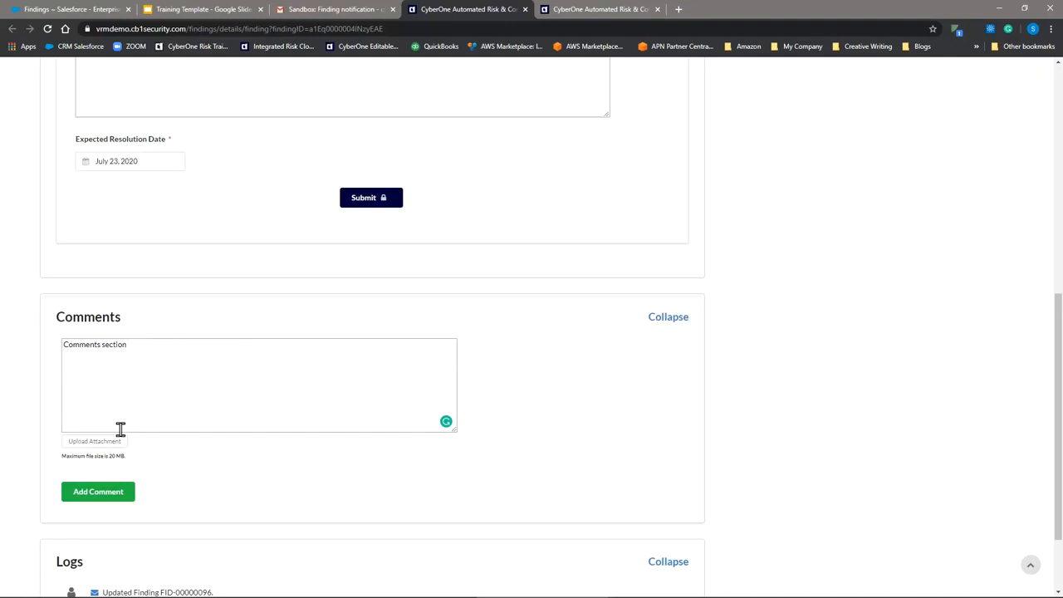
scroll(183, 296, "up", 4)
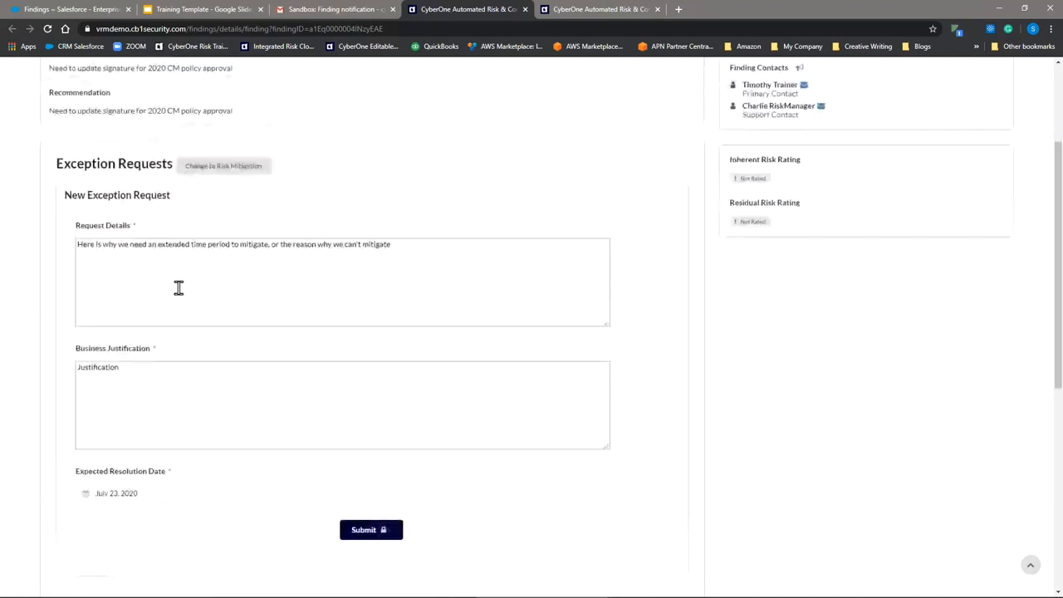
scroll(179, 299, "down", 2)
scroll(181, 302, "down", 3)
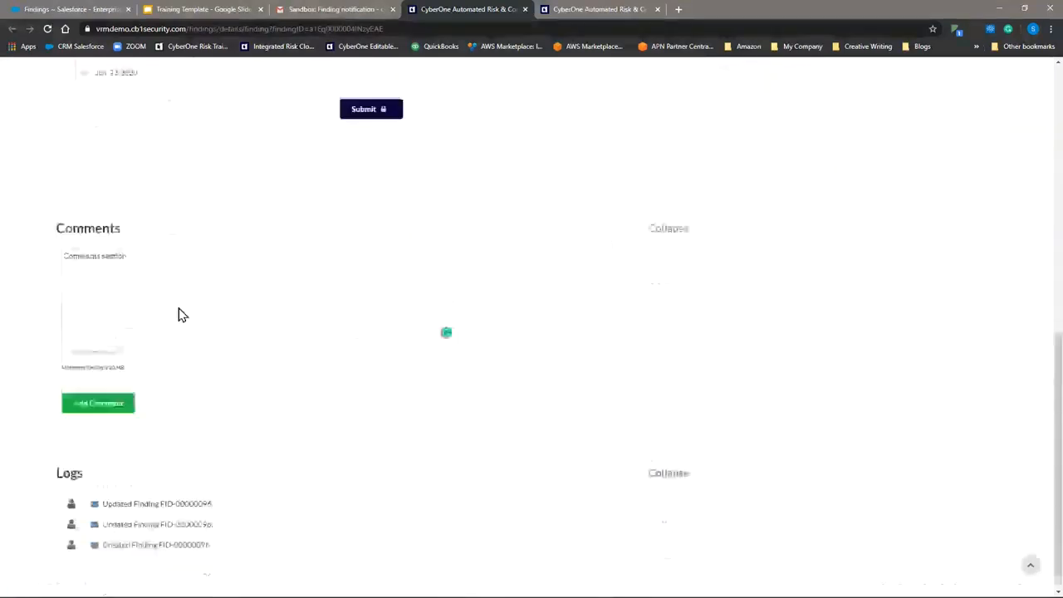
left_click(137, 243)
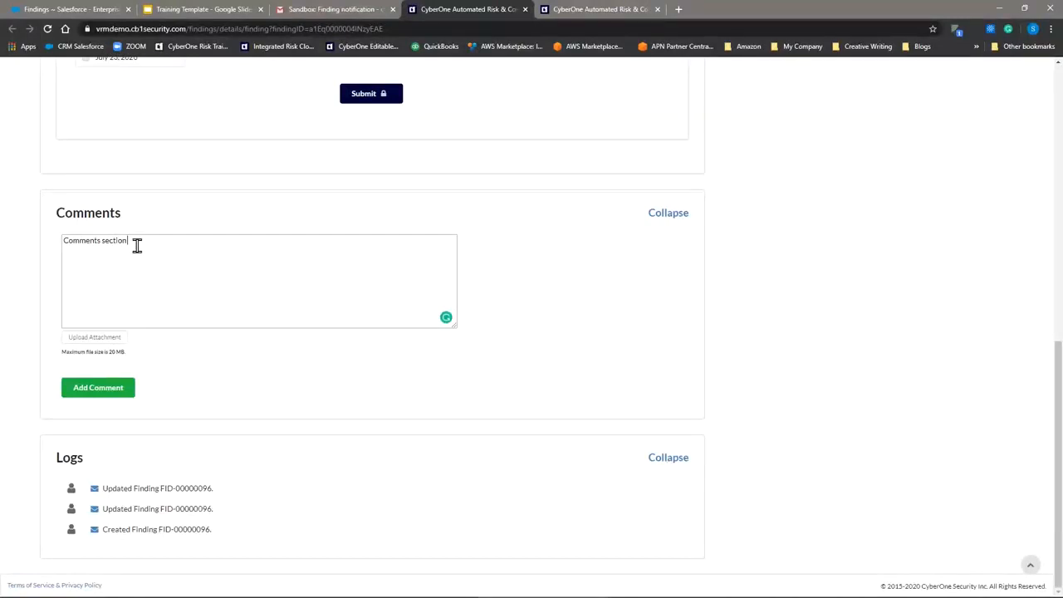
left_click(91, 389)
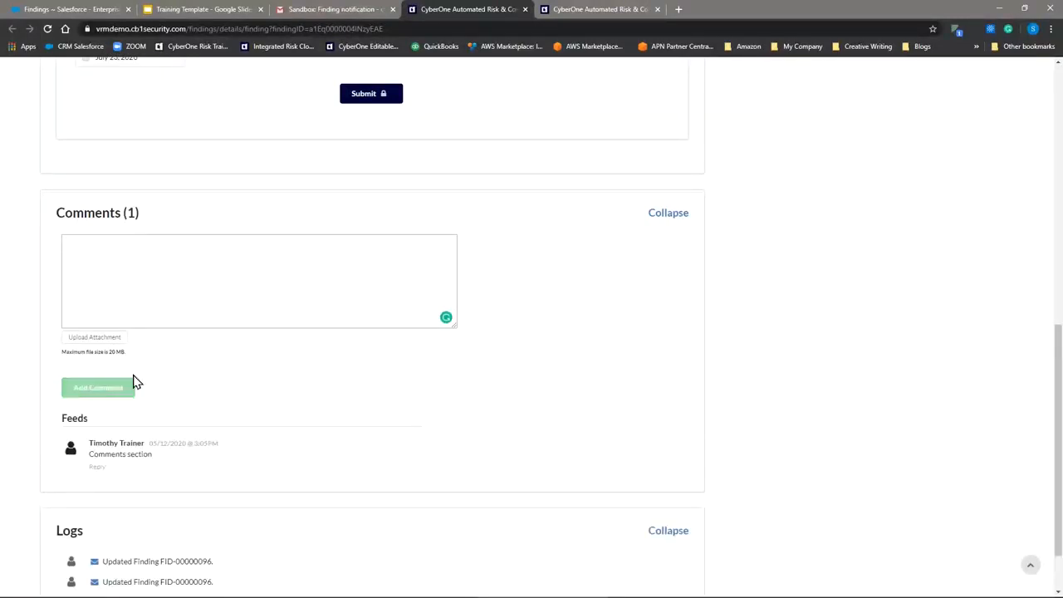
Submit the completed exception request for the finding and confirm the submission
scroll(159, 369, "up", 1)
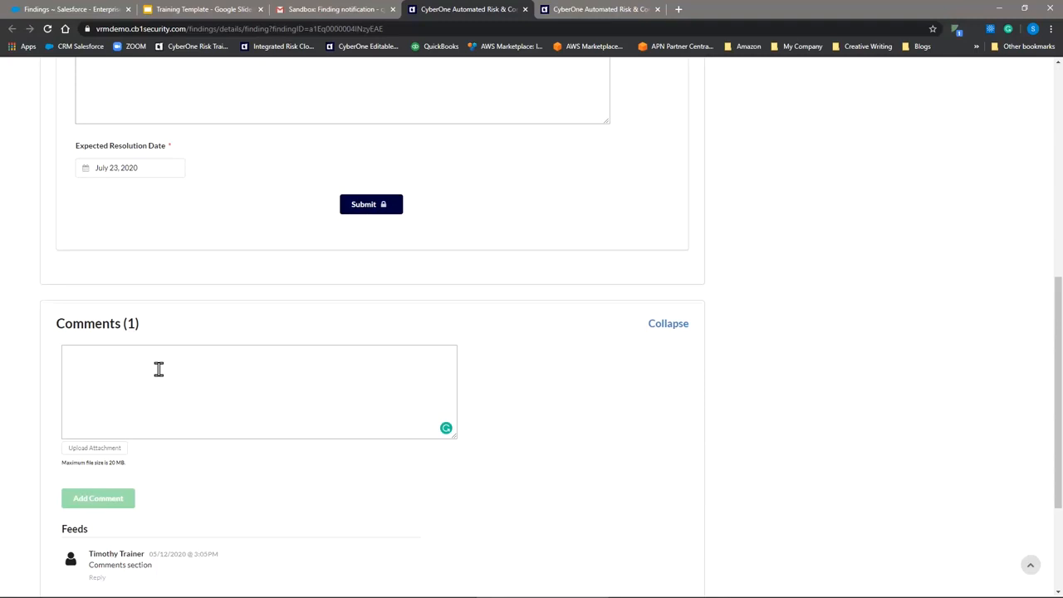
scroll(166, 373, "up", 3)
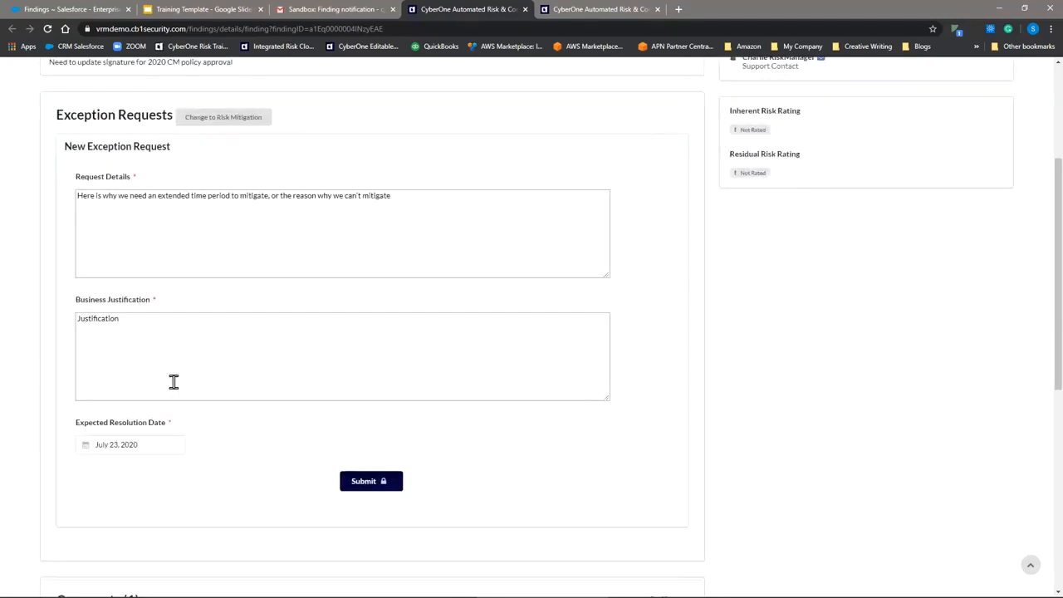
scroll(174, 381, "up", 3)
scroll(173, 381, "down", 3)
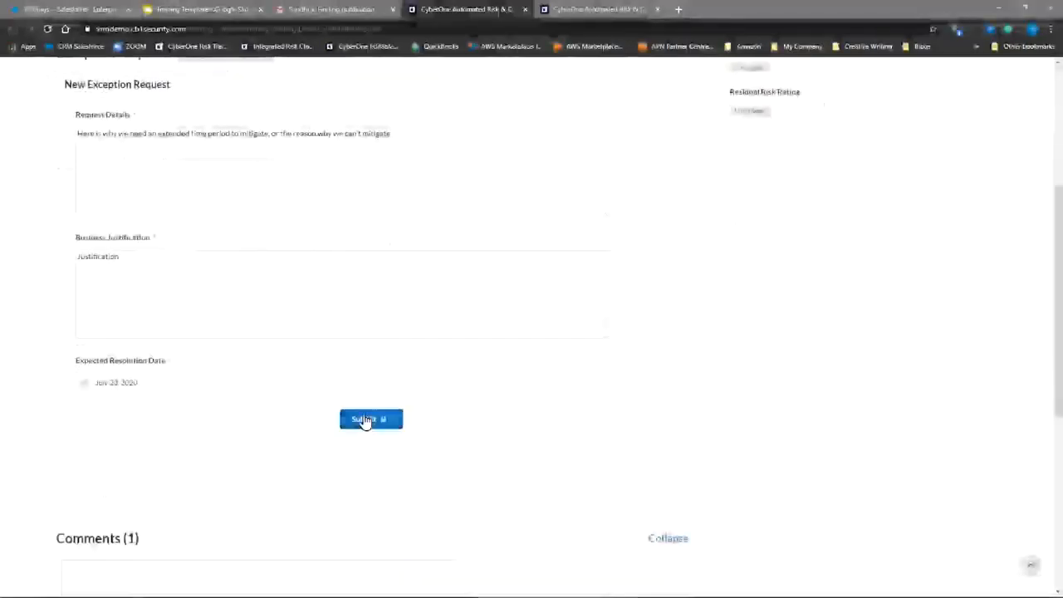
left_click(366, 419)
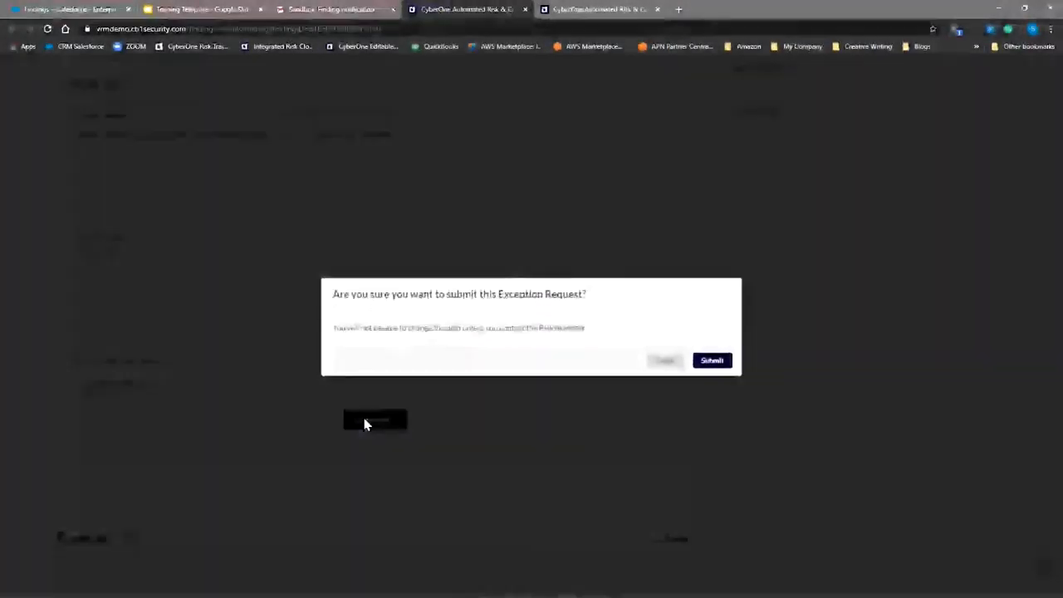
left_click(712, 362)
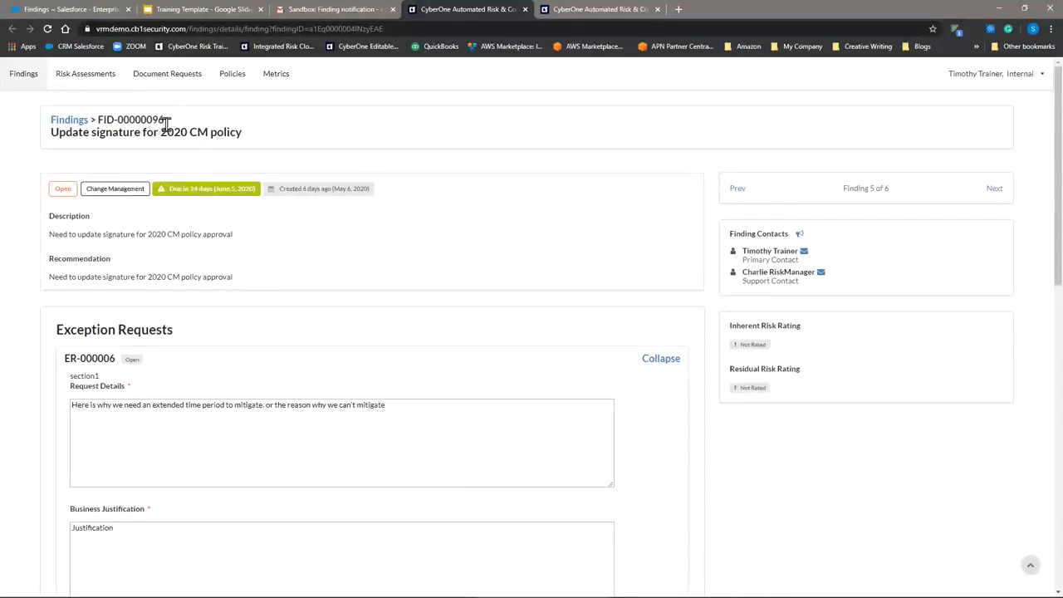
Copy the finding ID FID-00000096, switch to Salesforce, search for it and open the finding "Update signature for 2020 CM policy"
left_click_drag(147, 133, 98, 118)
key("ctrl+c")
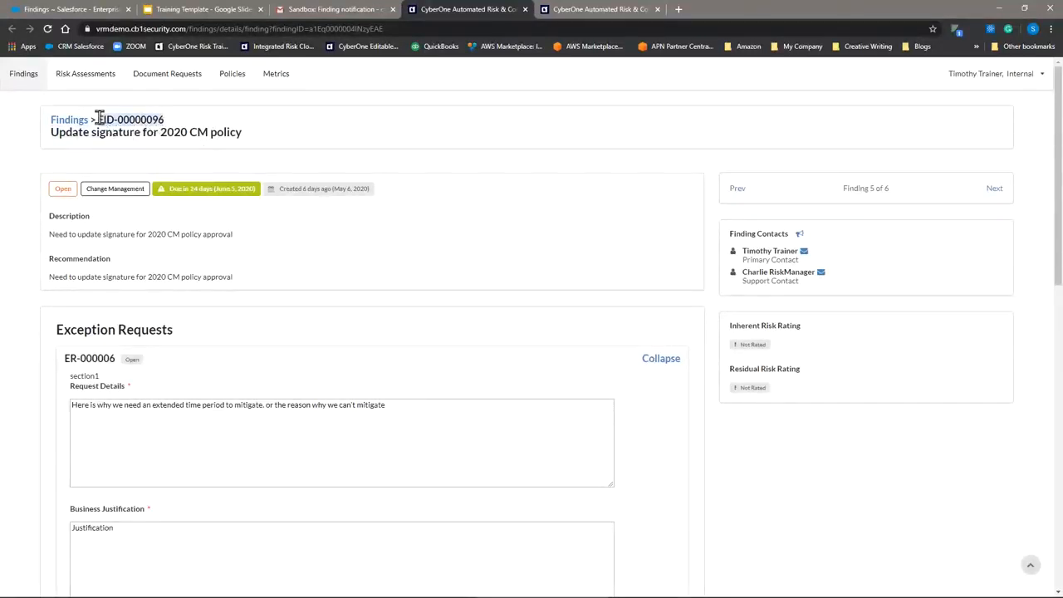
left_click(83, 10)
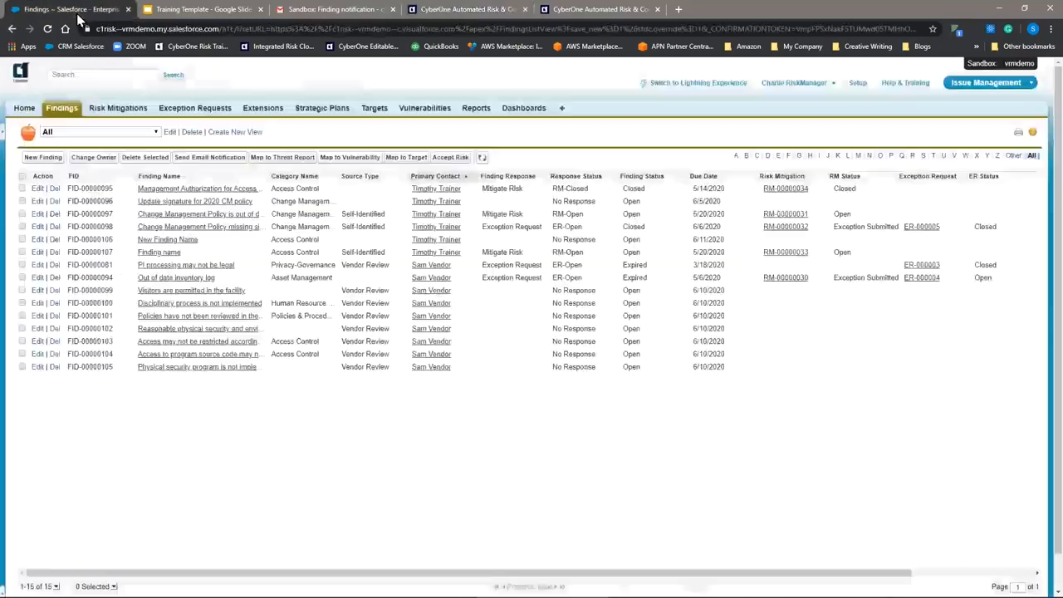
left_click(129, 73)
key("ctrl+v")
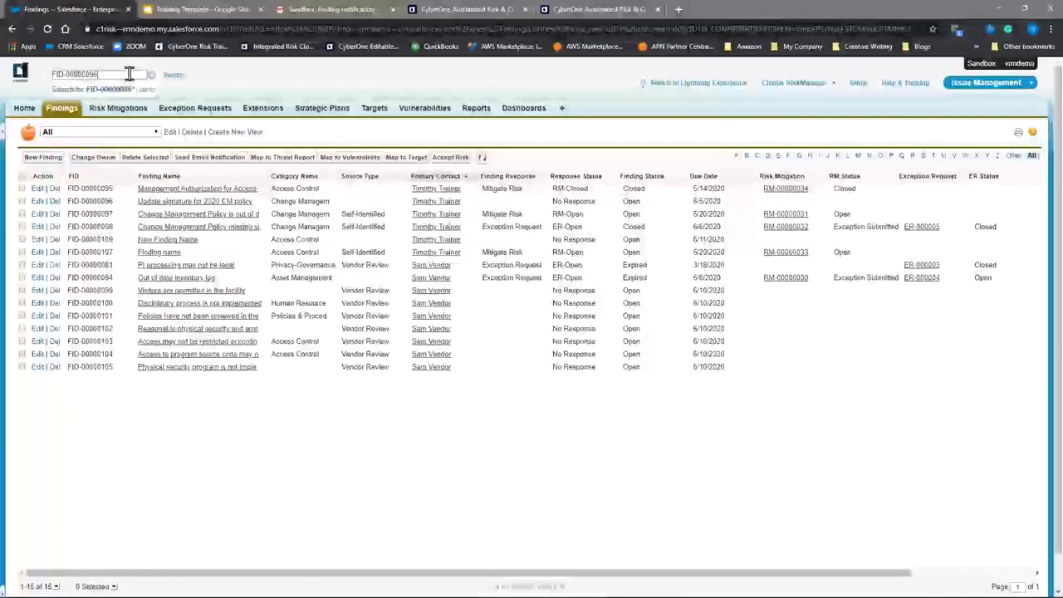
left_click(170, 76)
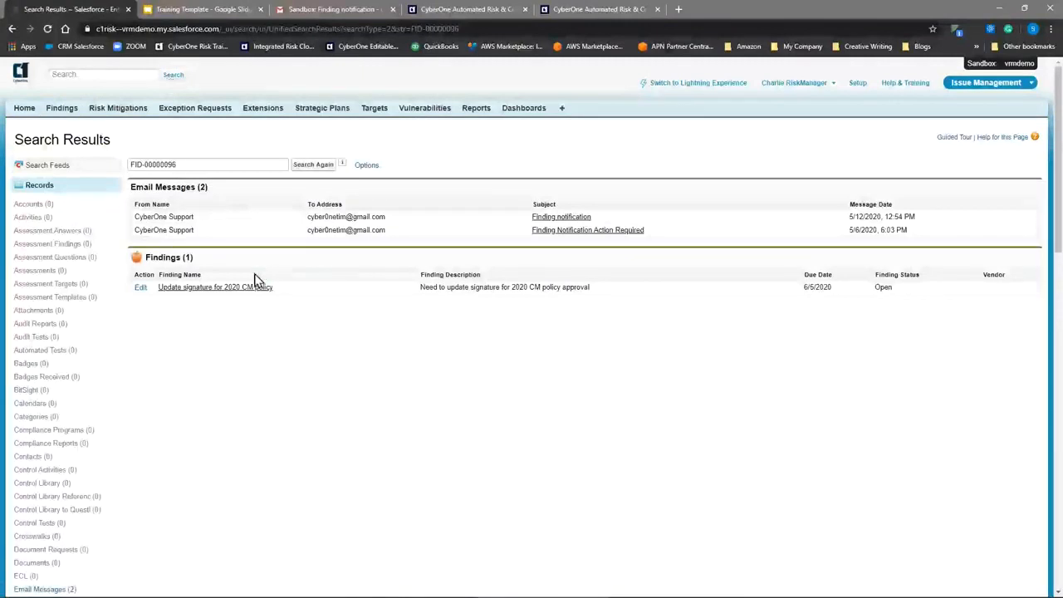
left_click(215, 288)
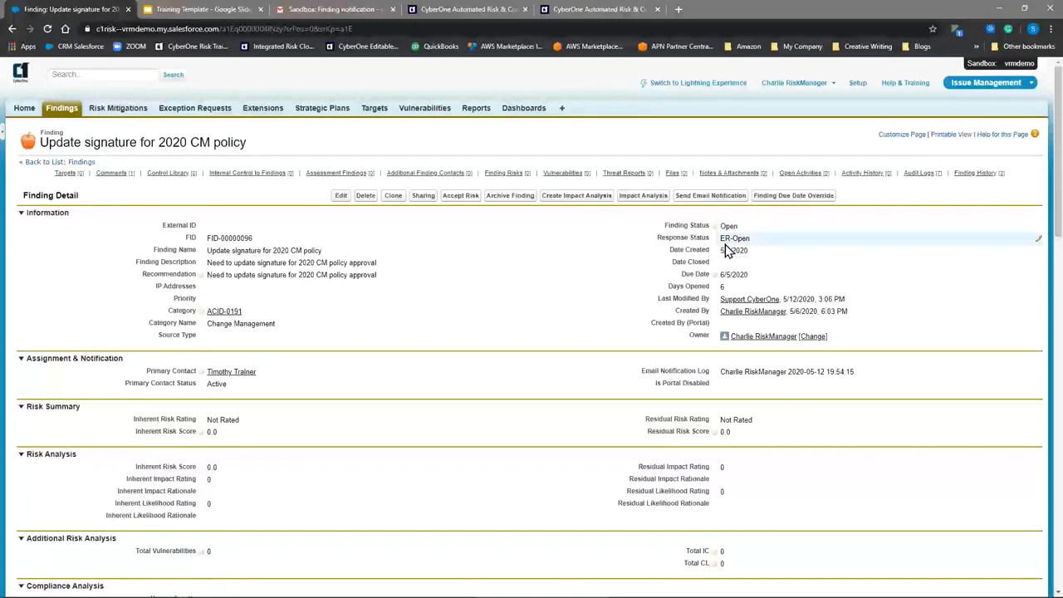
Open the linked exception request ER-000006 from the Finding Response Detail section in a separate browser tab
scroll(522, 273, "down", 3)
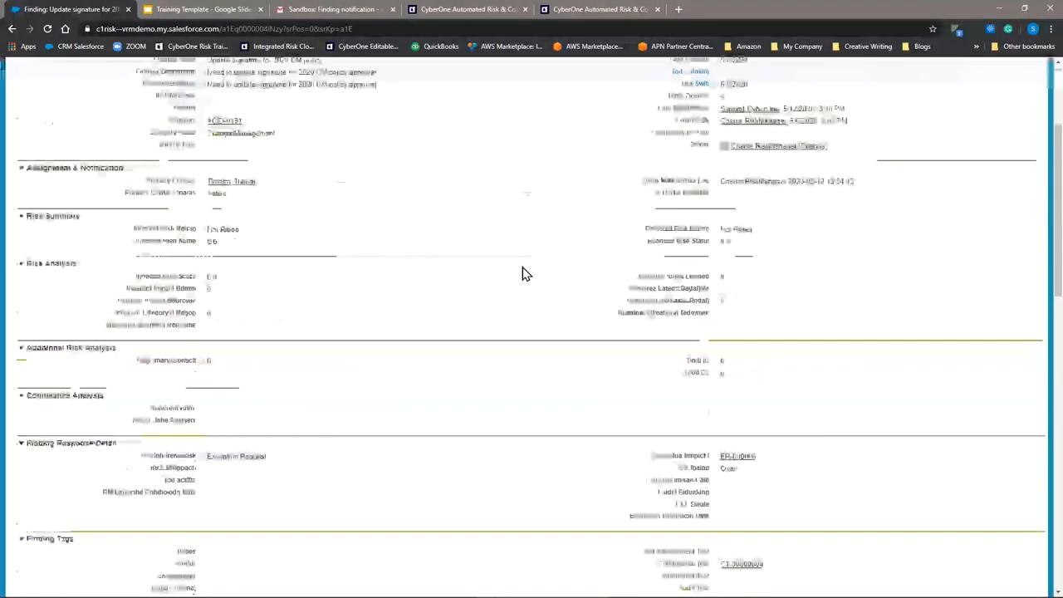
scroll(521, 274, "down", 5)
scroll(522, 273, "up", 1)
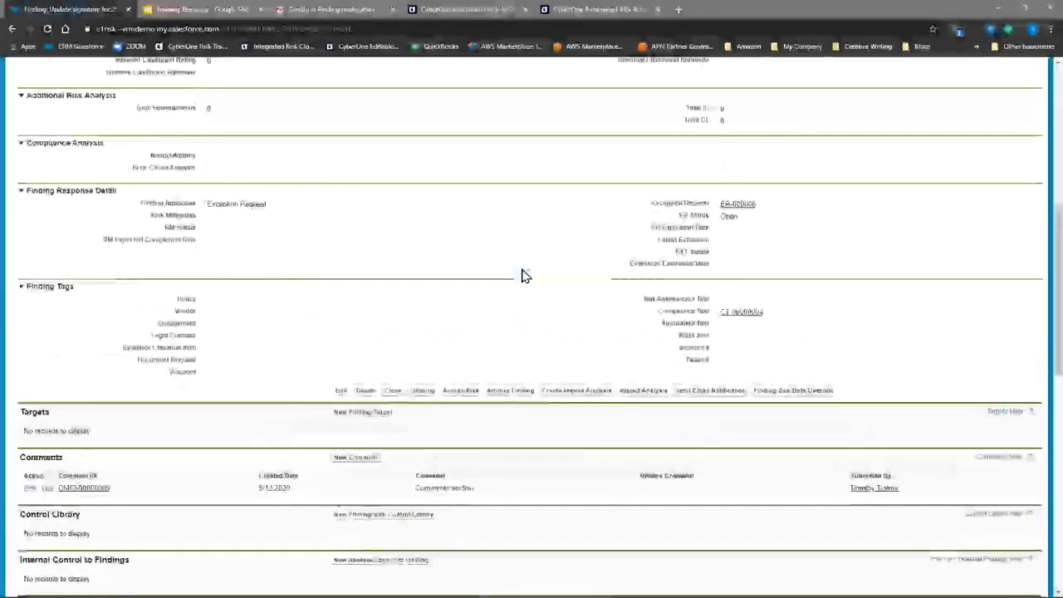
middle_click(735, 205)
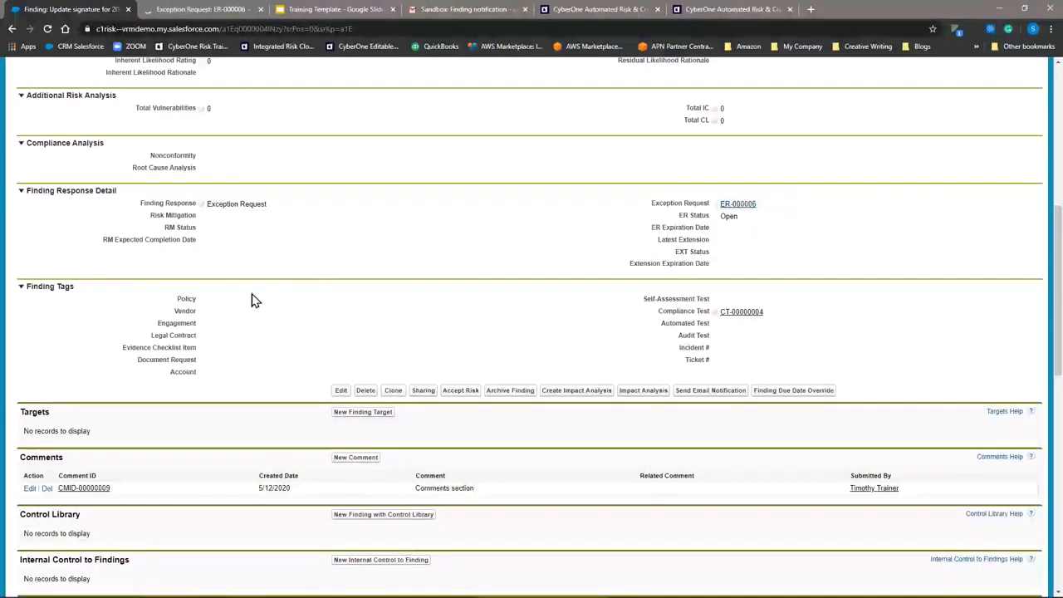
Add the comment "a response to your question" to the finding "Update signature for 2020 CM policy" and save it
scroll(251, 300, "down", 2)
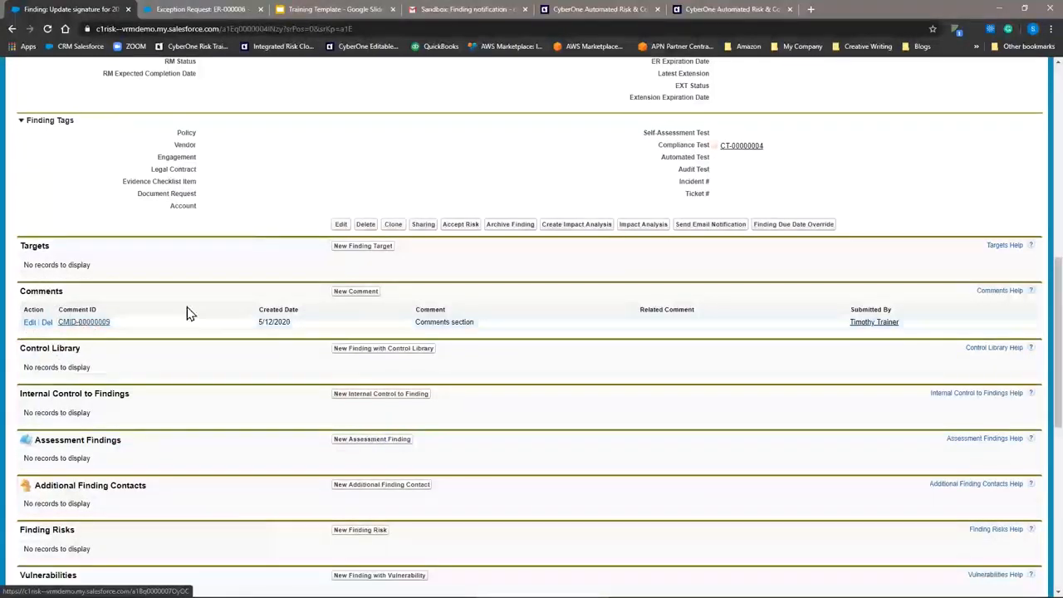
left_click(353, 292)
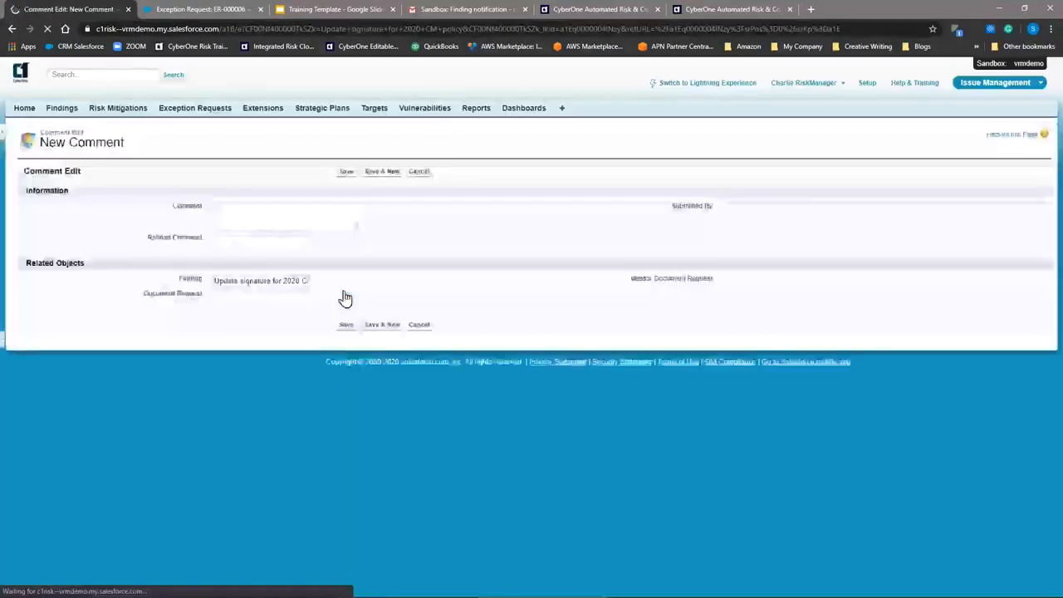
left_click(240, 212)
type("ares")
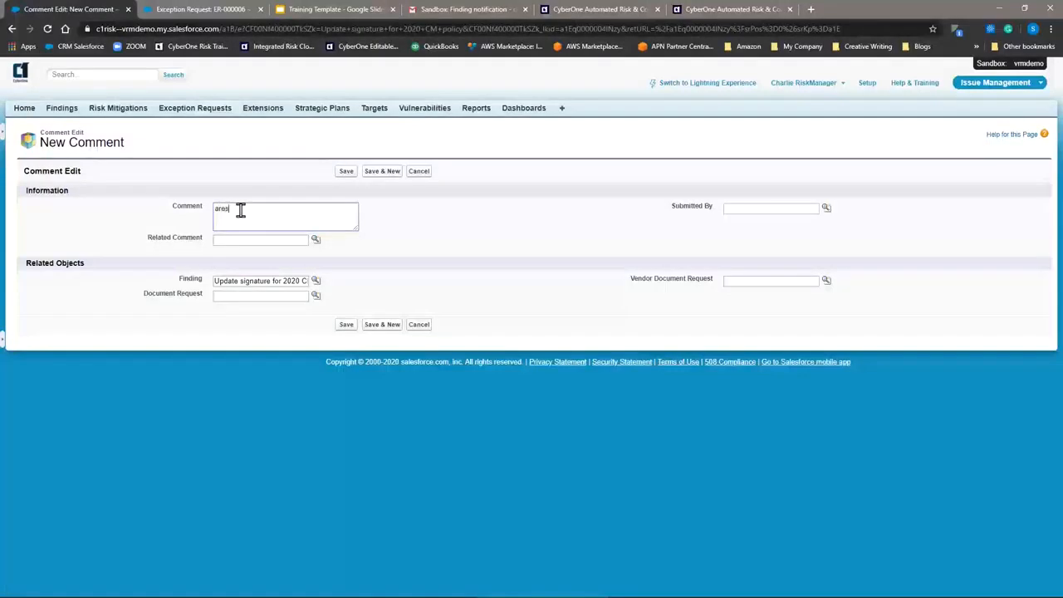
type("a resp")
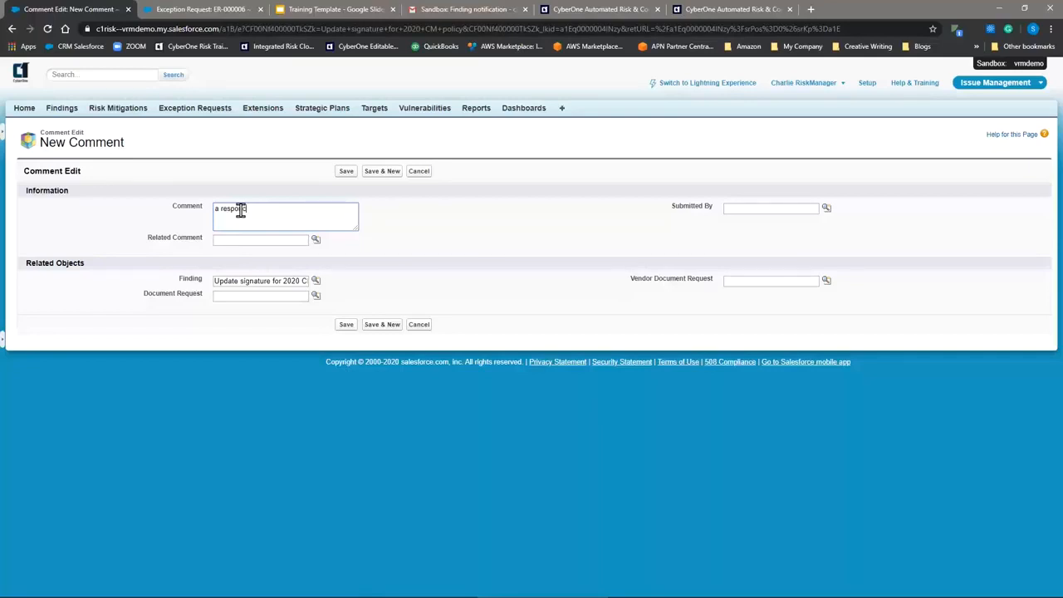
type("onse to your question")
left_click(346, 326)
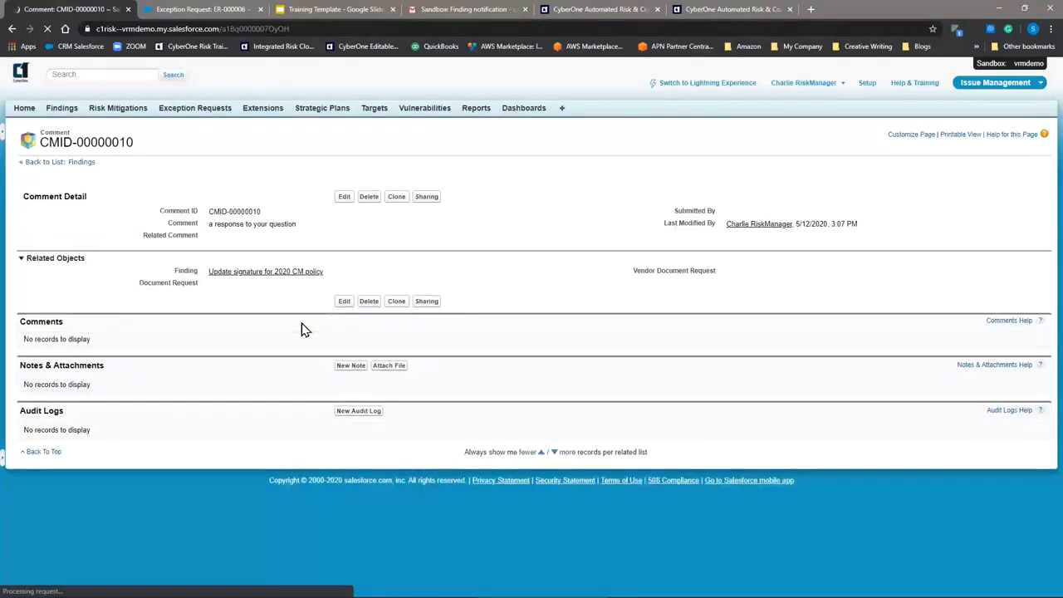
Review exception request ER-000006 in Salesforce and the matching finding FID-00000096 in the CyberOne portal
left_click(212, 12)
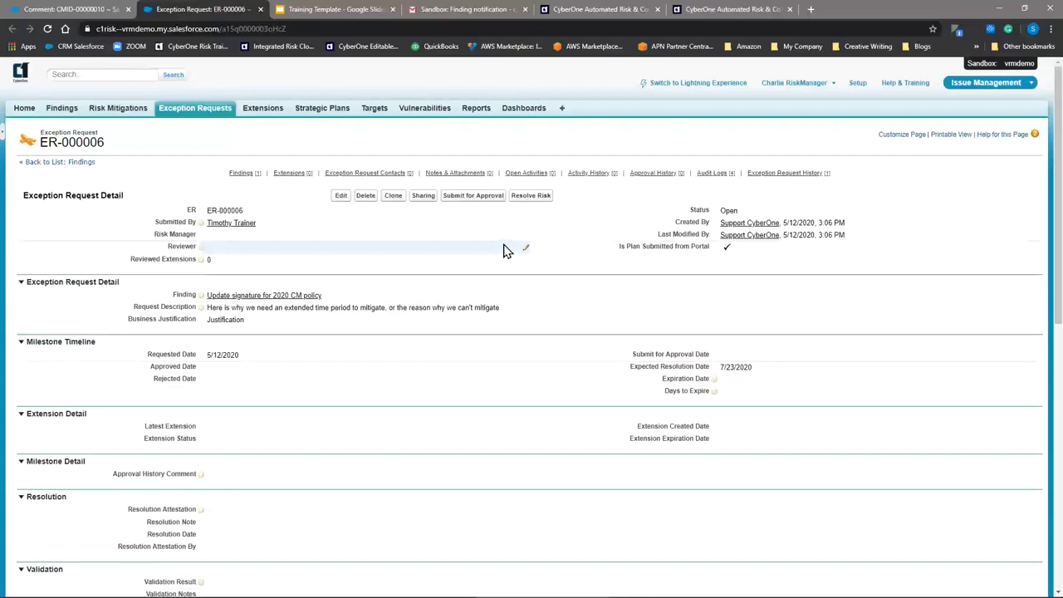
left_click(577, 10)
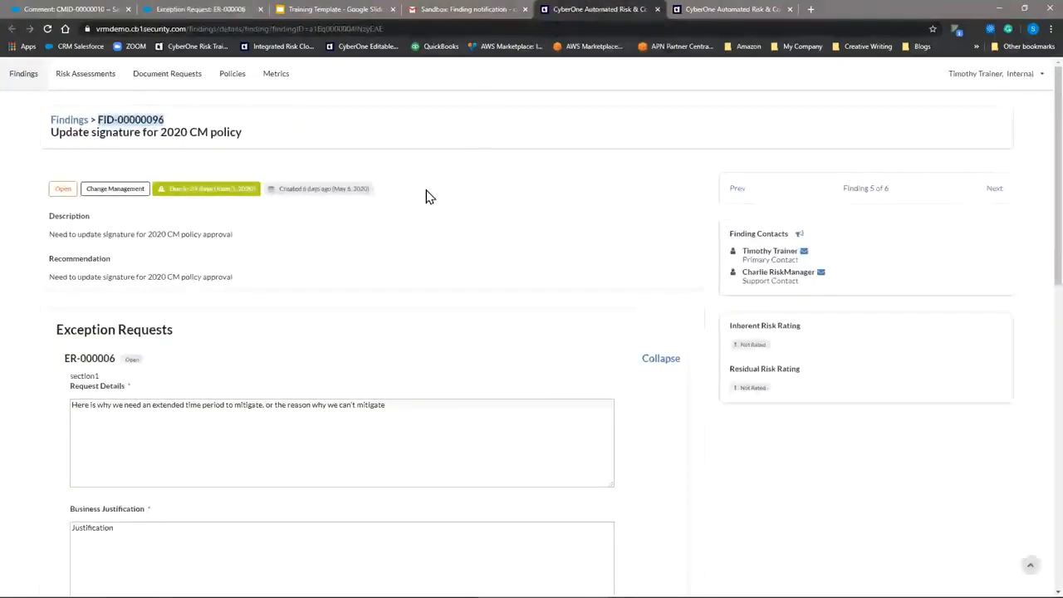
scroll(166, 355, "down", 1)
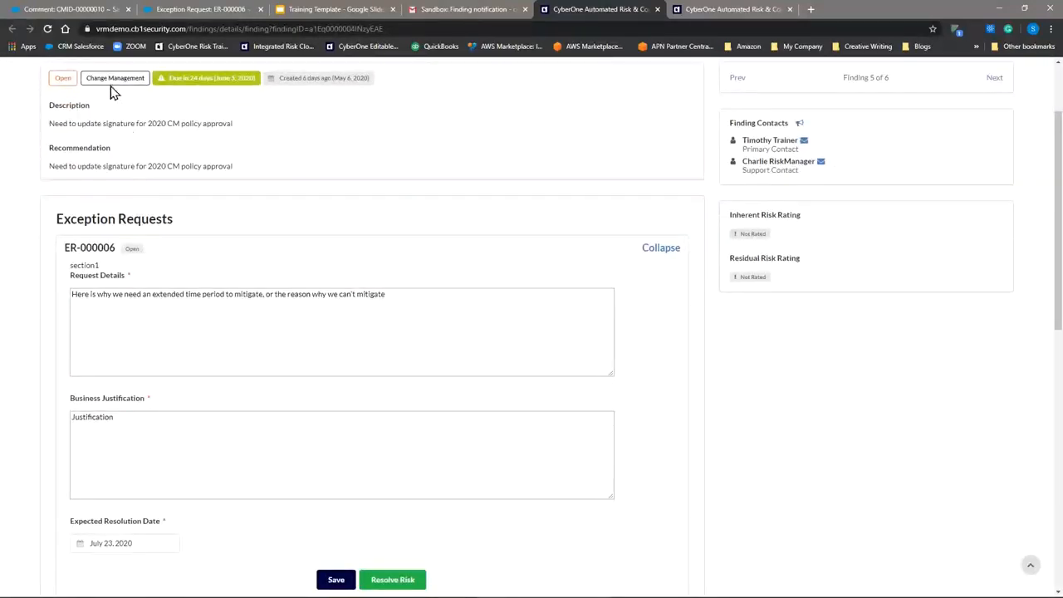
scroll(131, 207, "up", 1)
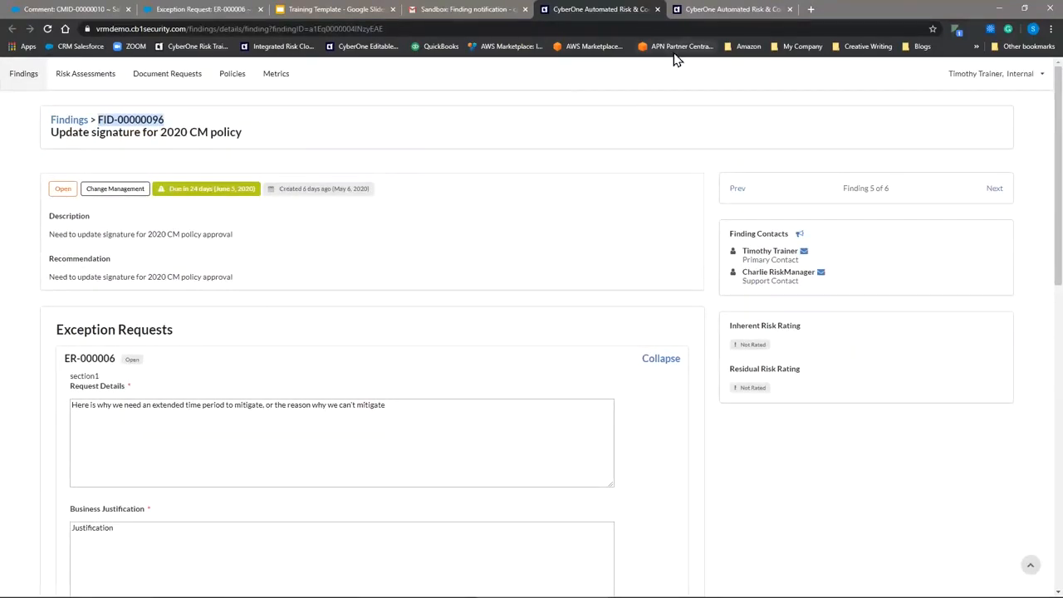
Examine the portal finding "Change Management Policy is out of date", including its due date, mitigation plan and response options
left_click(722, 12)
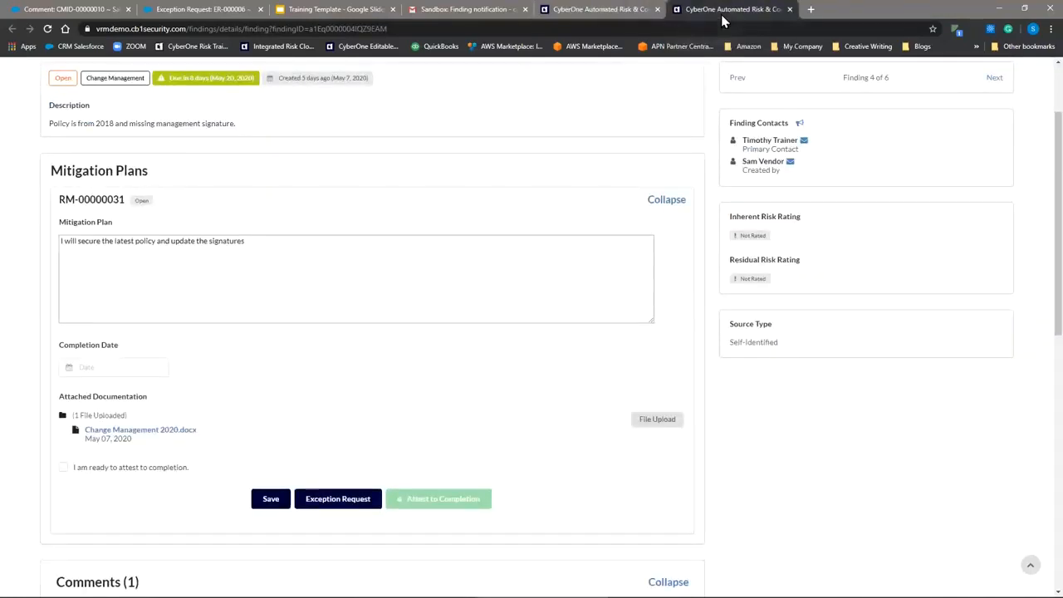
scroll(373, 247, "up", 2)
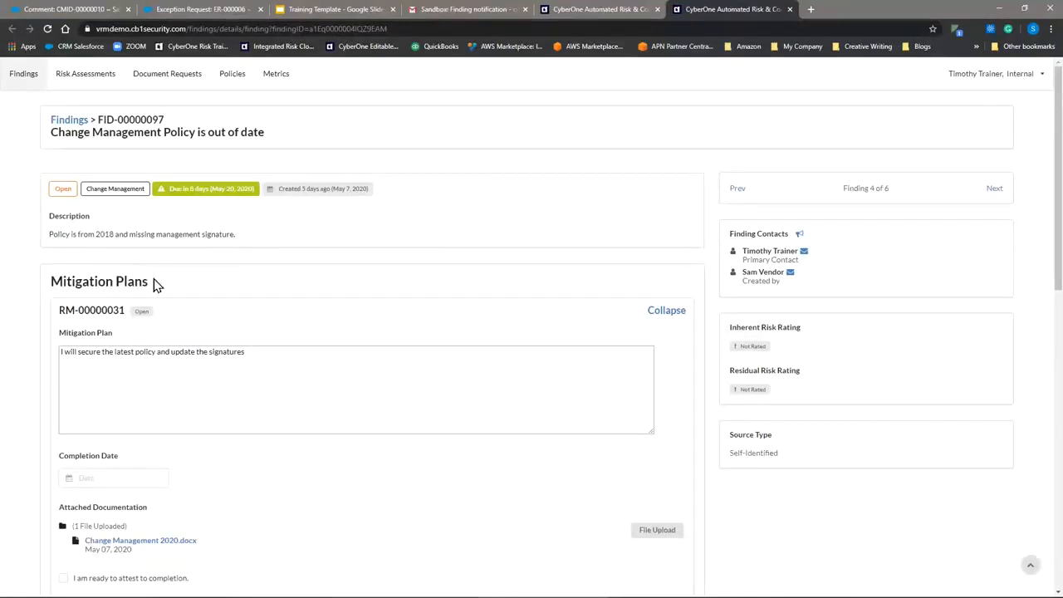
scroll(155, 284, "down", 3)
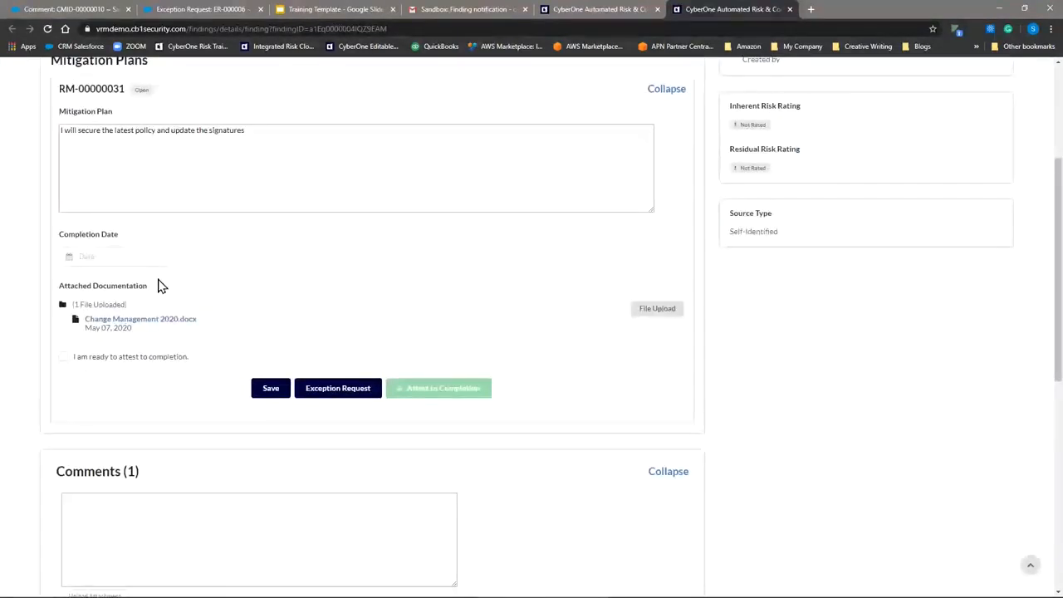
scroll(162, 285, "up", 3)
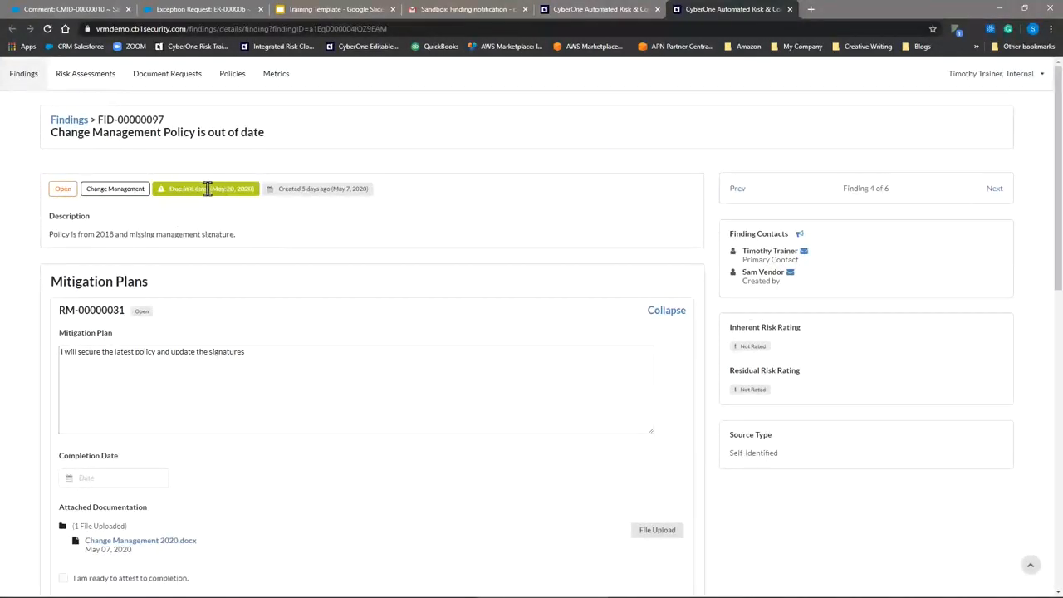
scroll(221, 235, "down", 1)
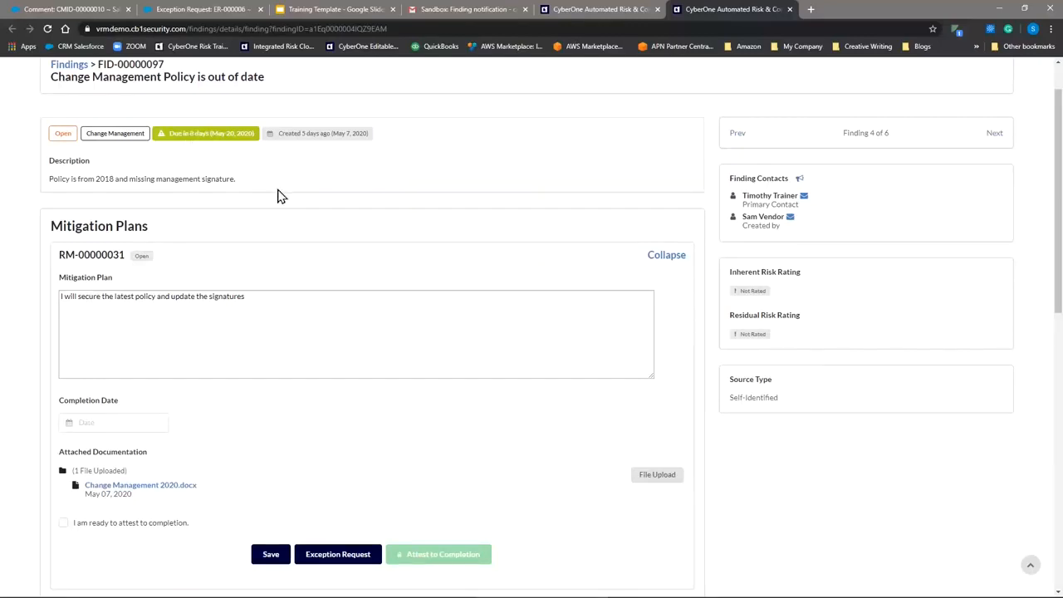
scroll(279, 195, "down", 2)
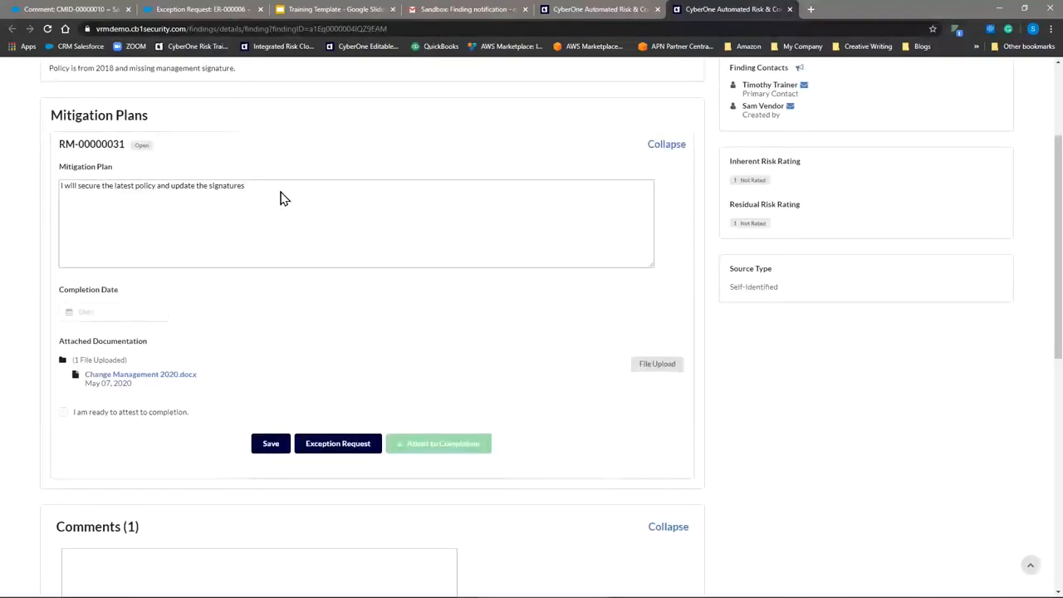
scroll(279, 197, "up", 1)
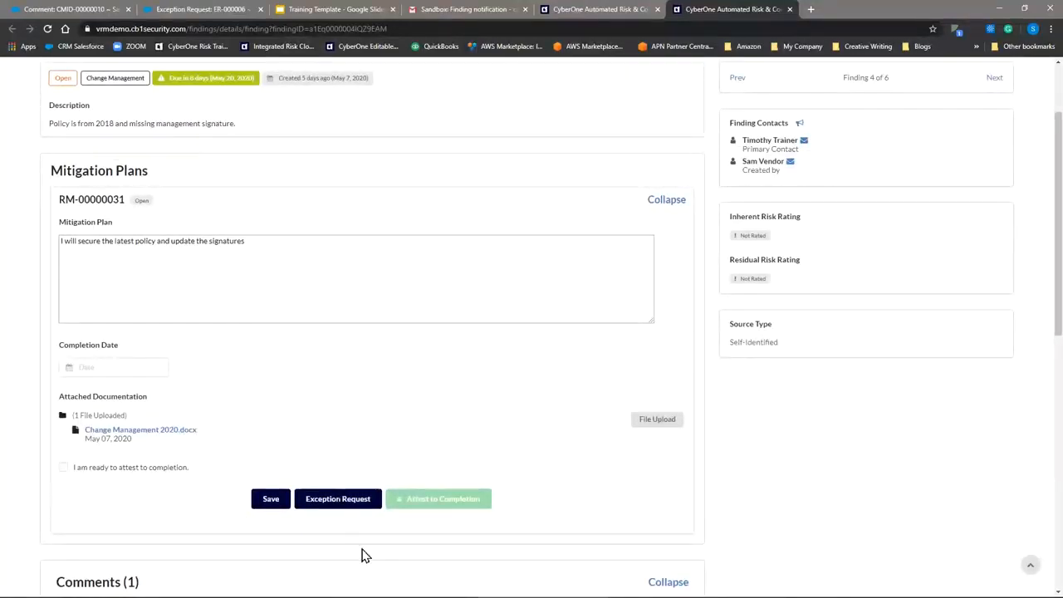
Start an exception request from the mitigation plan, with request details "Submit why" and business justification "Justify"
left_click(329, 506)
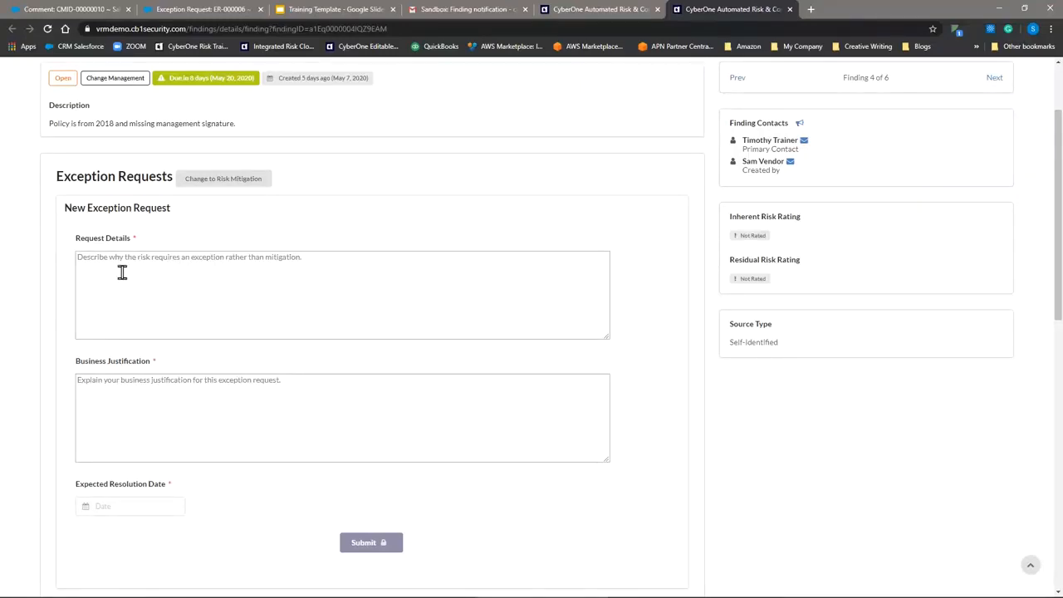
left_click(79, 259)
type("Submit why")
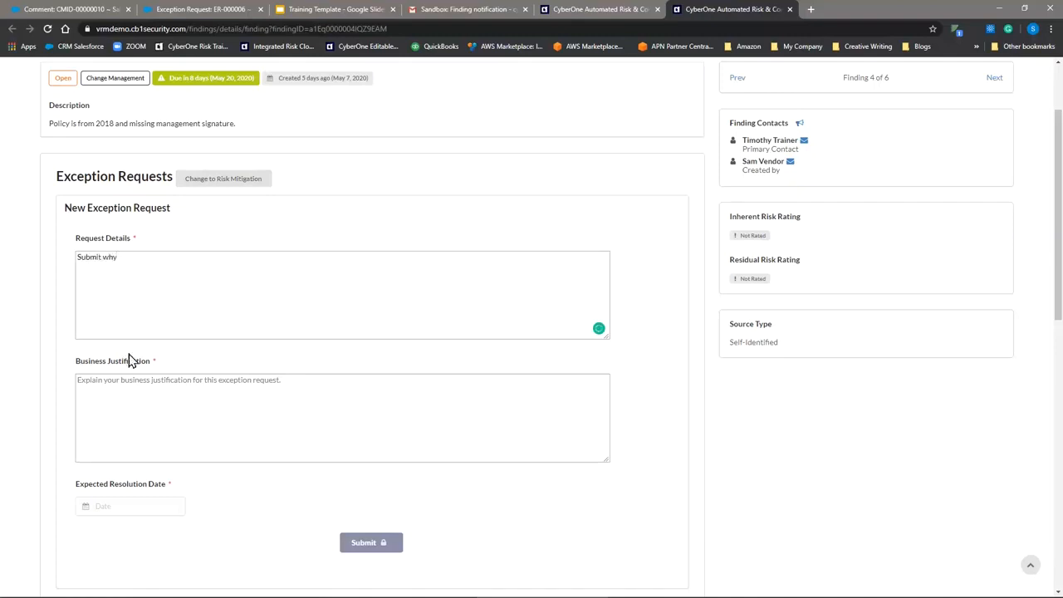
left_click(124, 382)
type("Justify")
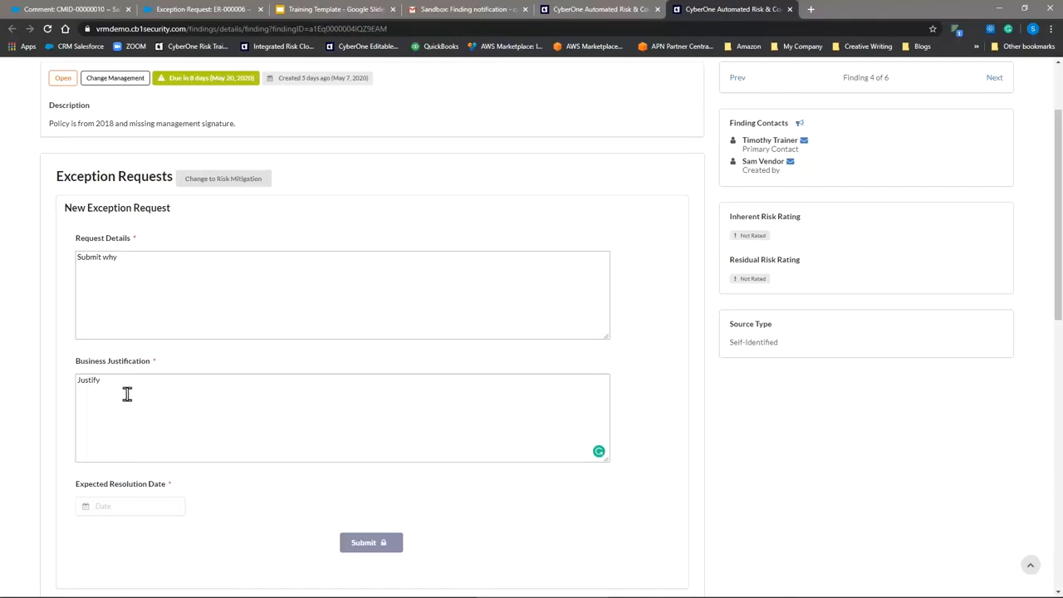
Set the expected resolution date to July 24, 2020, and submit the exception request, confirming the submission
scroll(108, 498, "down", 2)
left_click(112, 548)
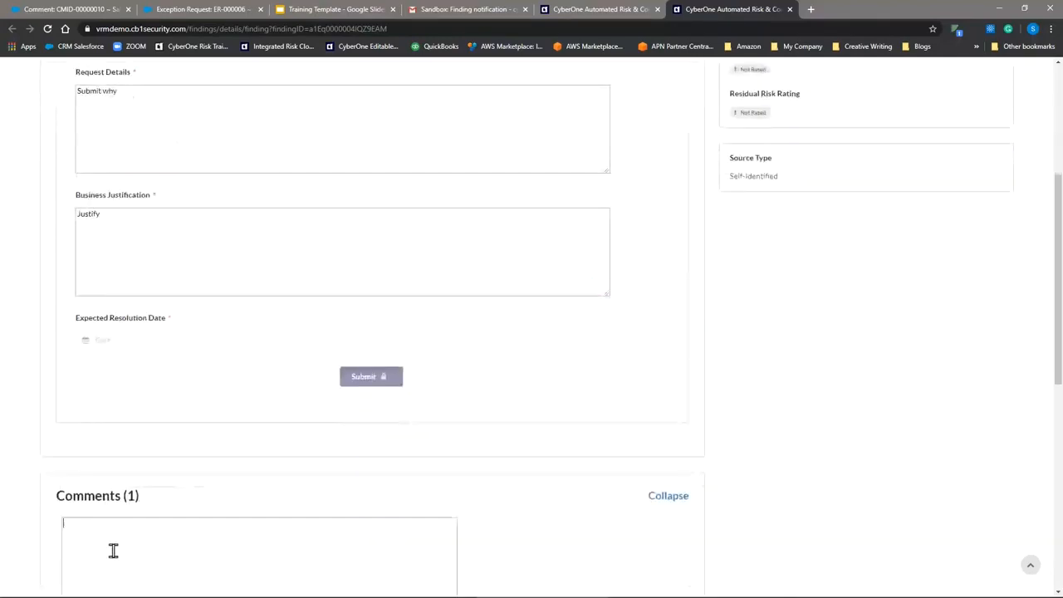
left_click(105, 340)
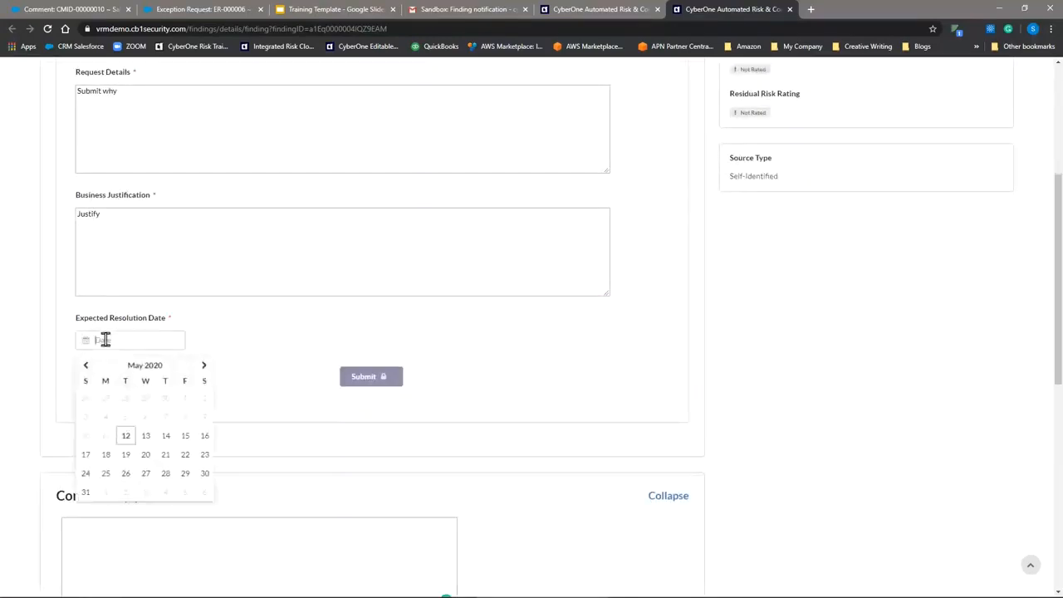
left_click(205, 368)
left_click(205, 367)
left_click(185, 454)
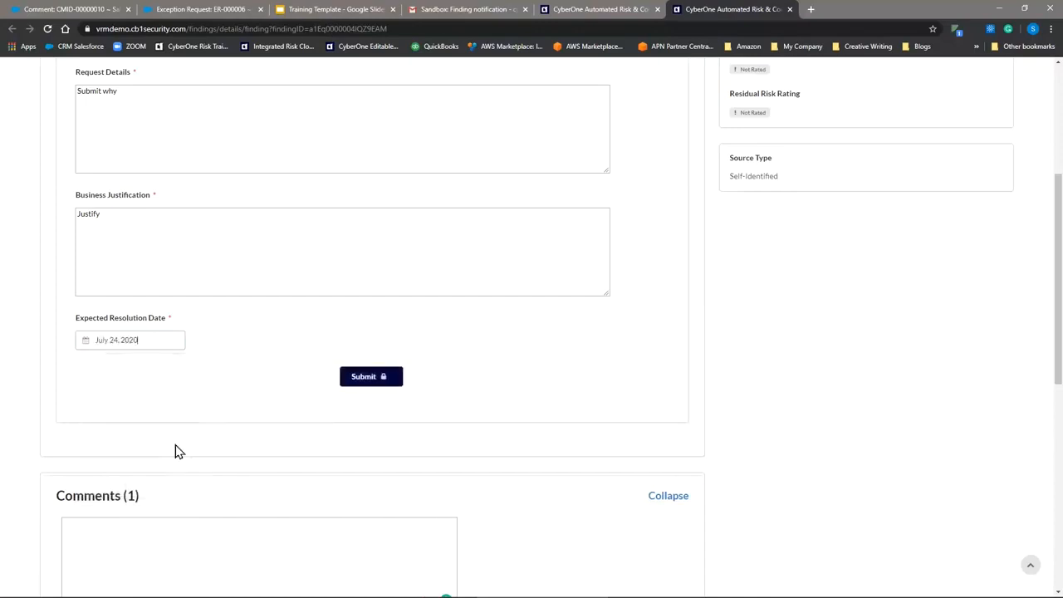
left_click(362, 380)
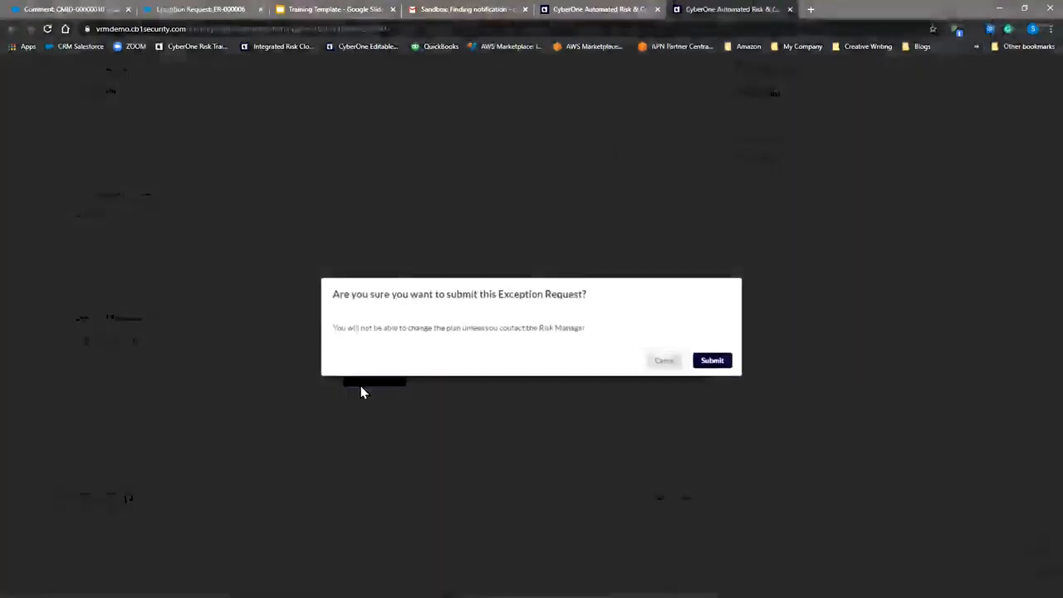
left_click(703, 364)
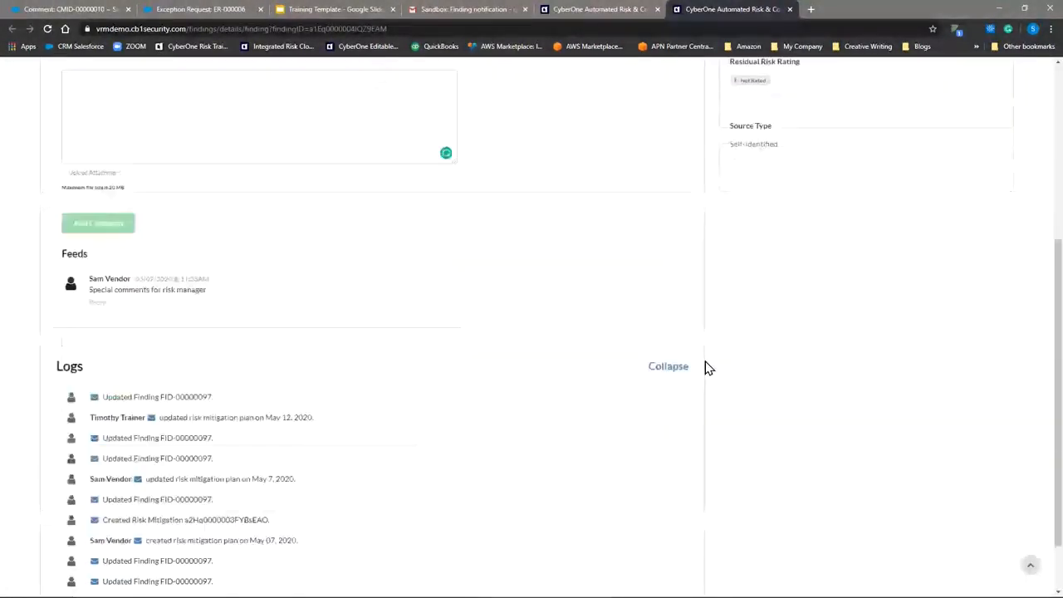
Copy the finding ID FID-00000097, switch to Salesforce, search for it and open the finding "Change Management Policy is out of date"
left_click_drag(184, 120, 98, 122)
key("ctrl+c")
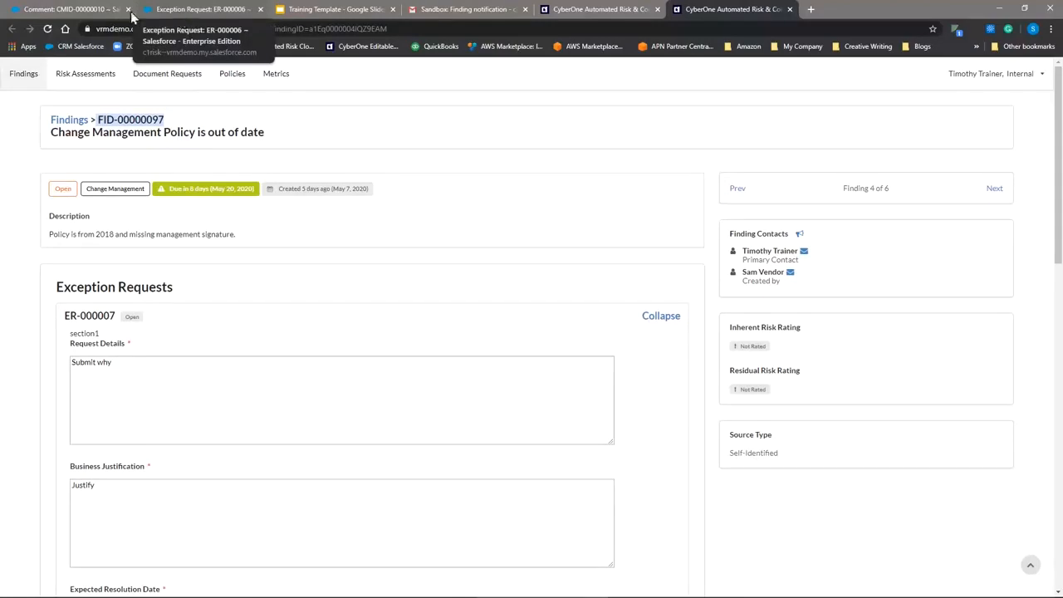
left_click(92, 9)
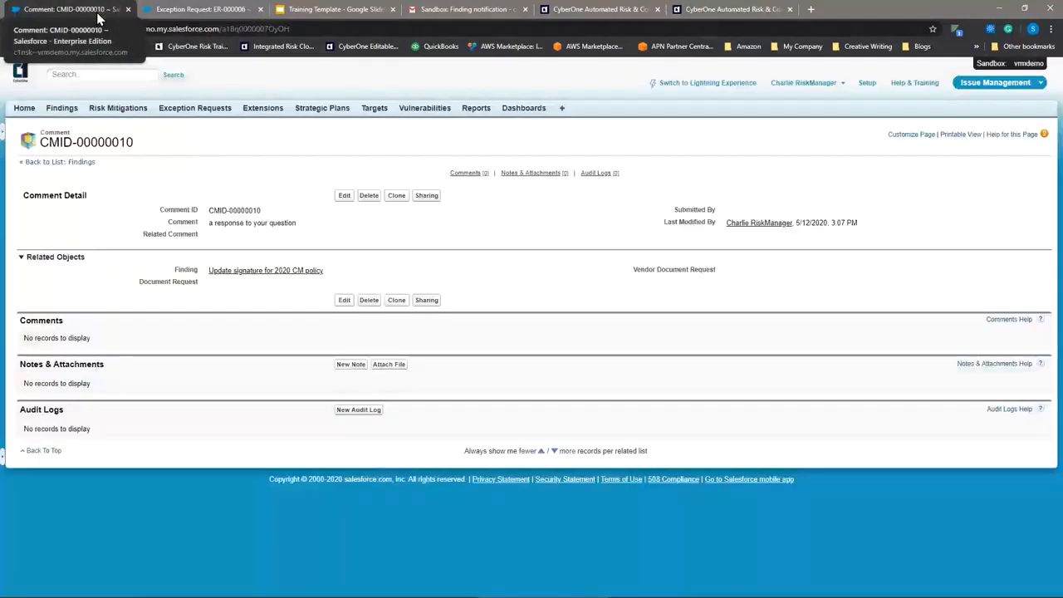
left_click(101, 74)
key("ctrl+v")
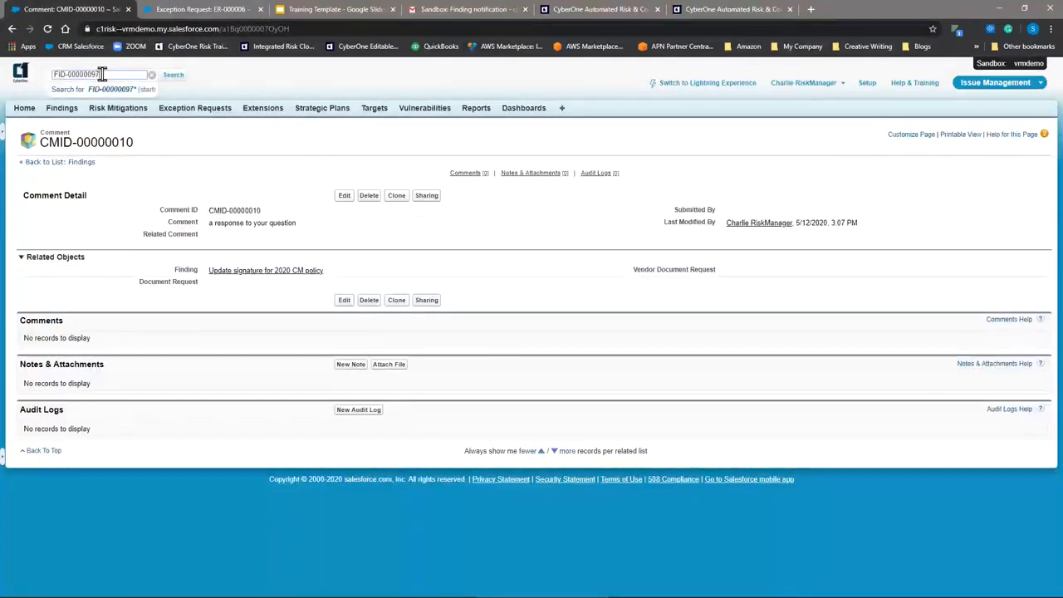
left_click(172, 75)
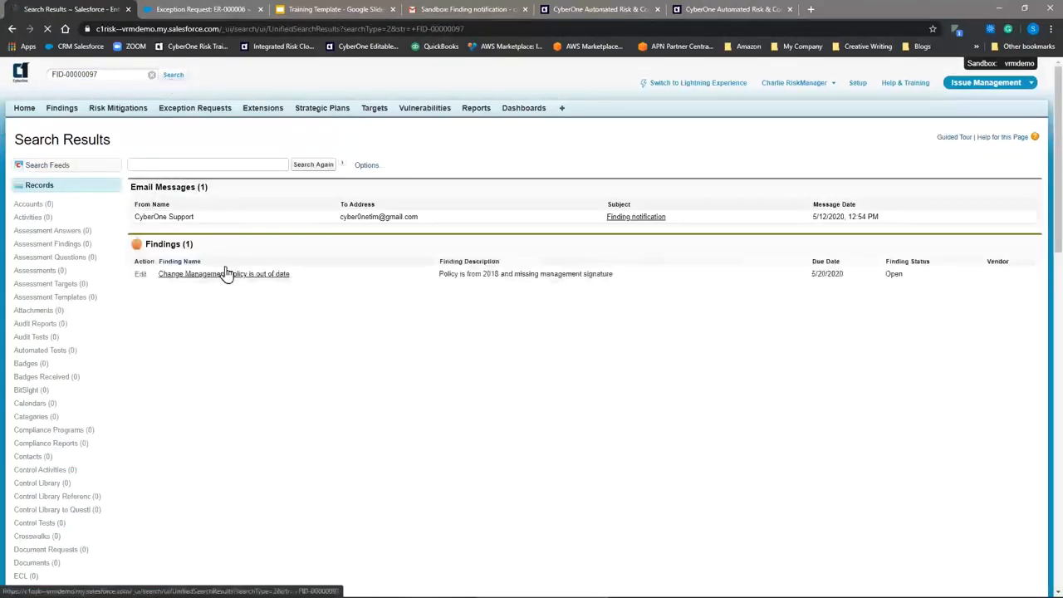
left_click(214, 279)
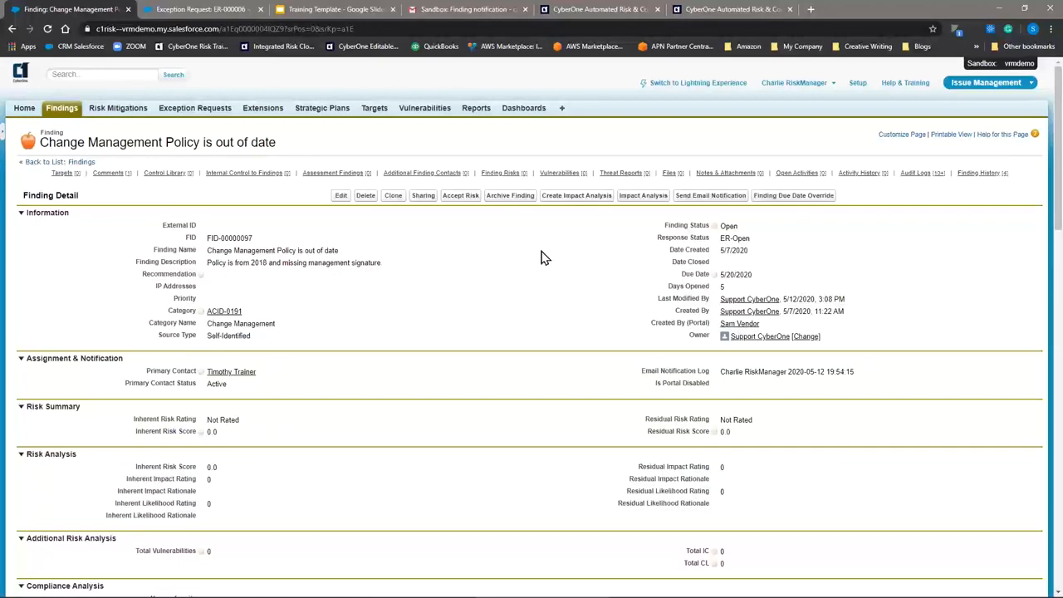
Examine the linked risk mitigation and exception request, with their statuses, in the Finding Response Detail section
scroll(540, 258, "down", 3)
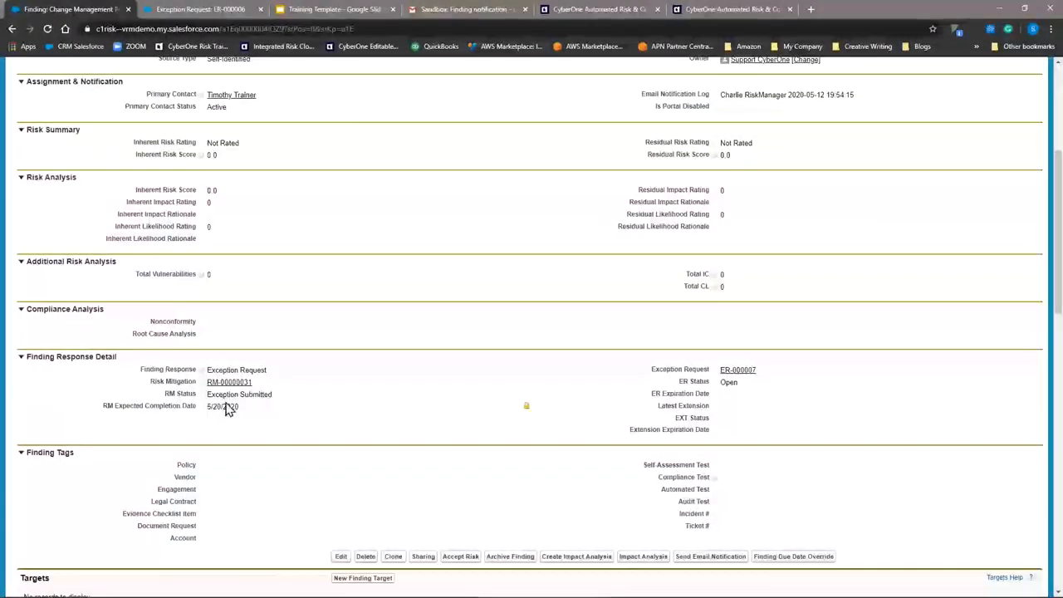
mouse_move(226, 383)
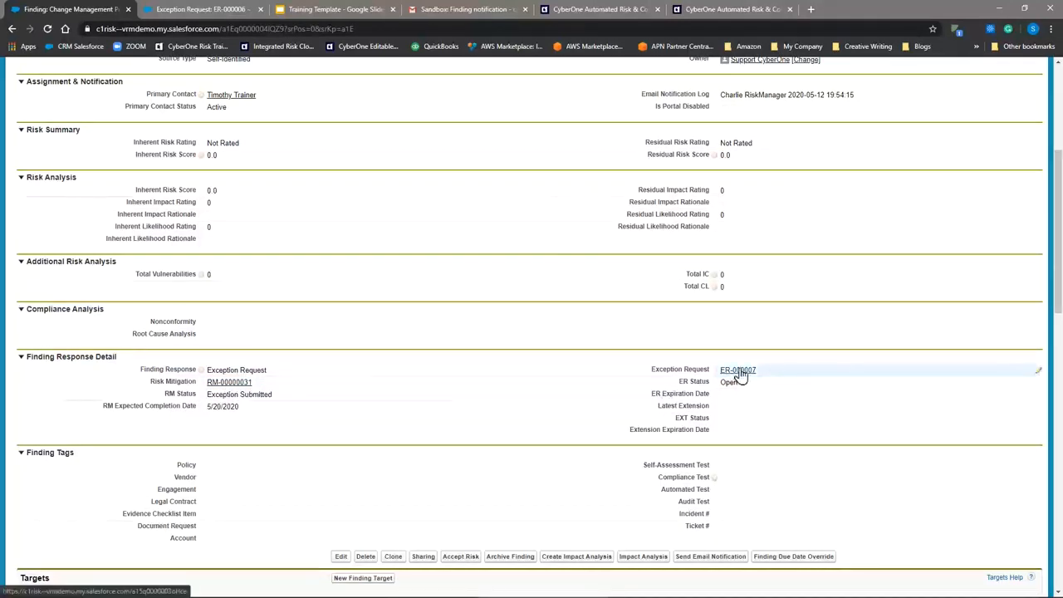
mouse_move(738, 372)
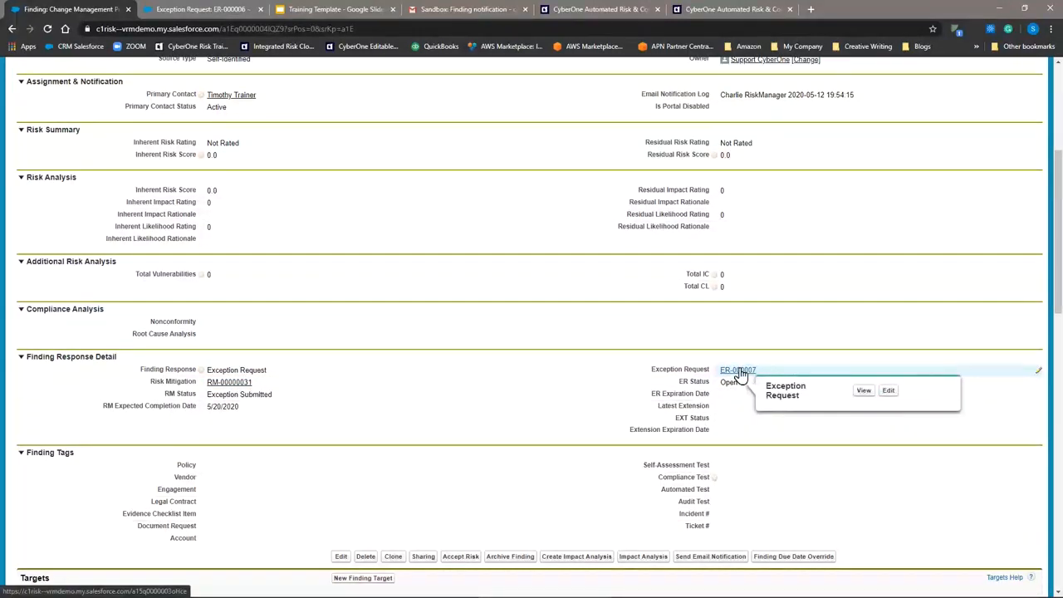